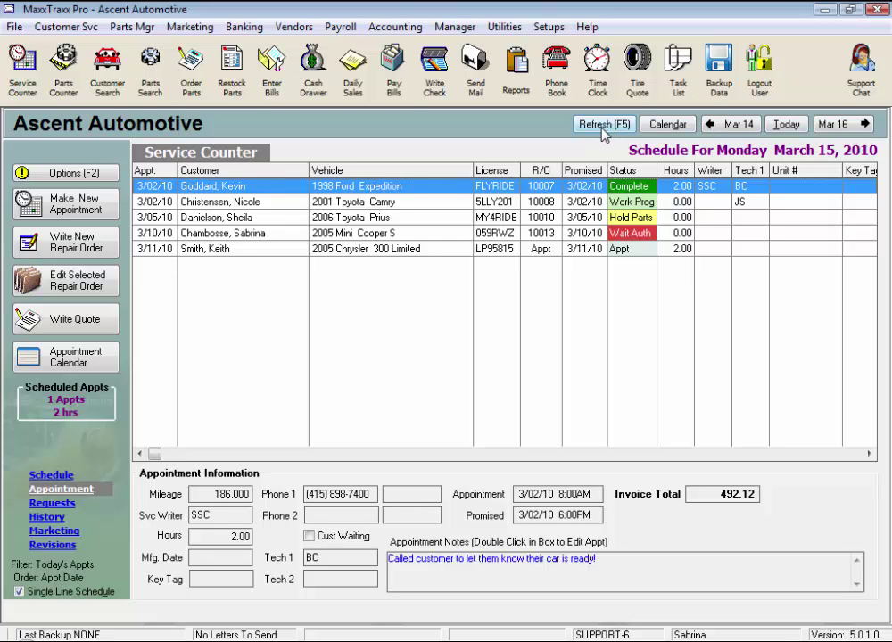
# - Advance the Service Counter schedule to Tuesday, March 16, 2010, showing its three appointments
pyautogui.click(854, 126)
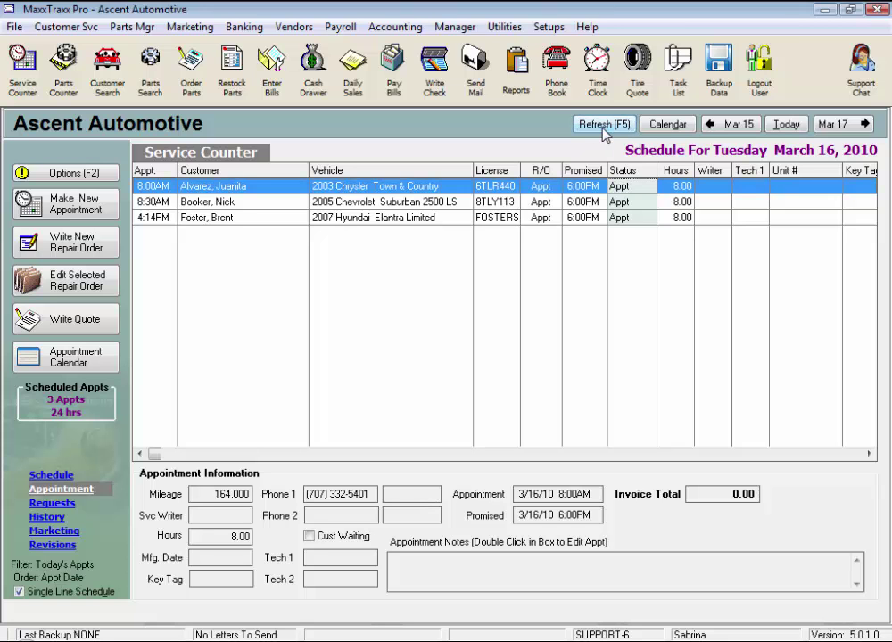
# - Pick Wednesday, March 17 from the calendar, then open the monthly Appointment Calendar of bookings
pyautogui.click(668, 125)
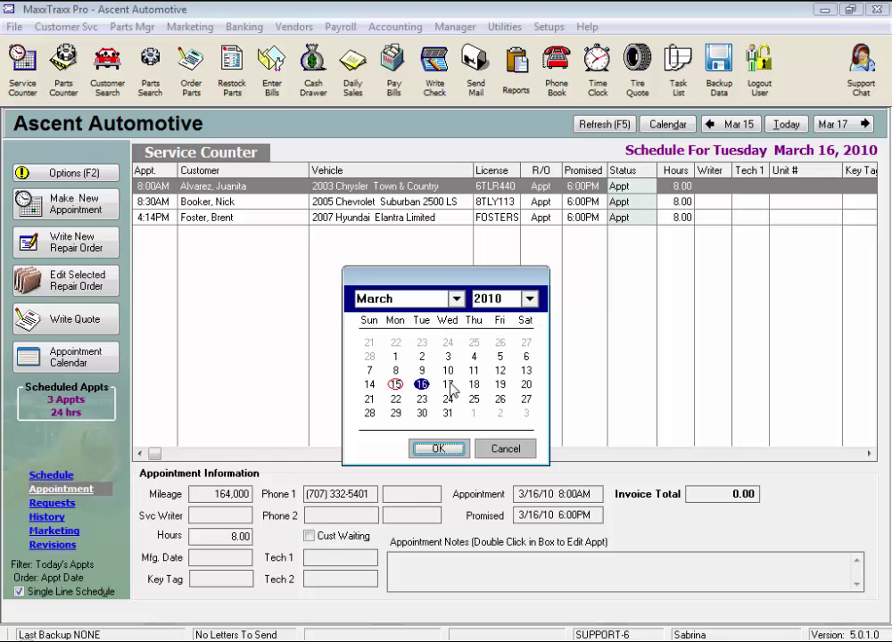
pyautogui.press('Right')
pyautogui.click(438, 449)
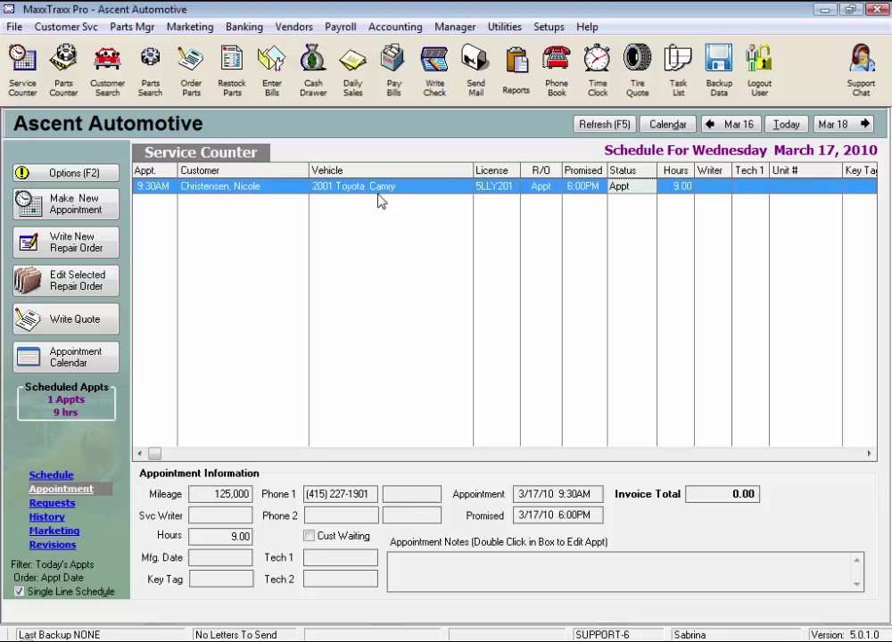
pyautogui.click(109, 361)
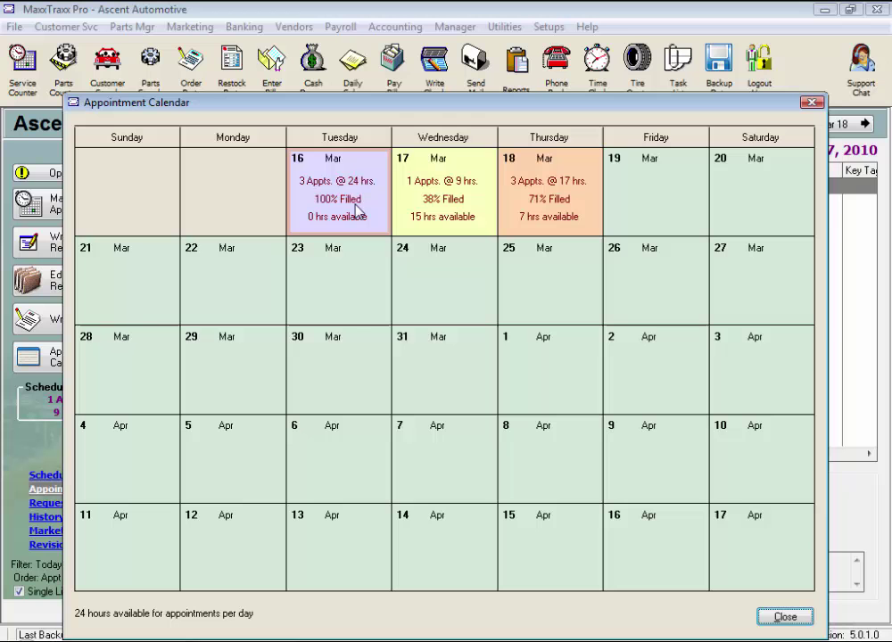
# - Close the Appointment Calendar and bring the schedule back to Monday, March 15, with five jobs
pyautogui.click(796, 620)
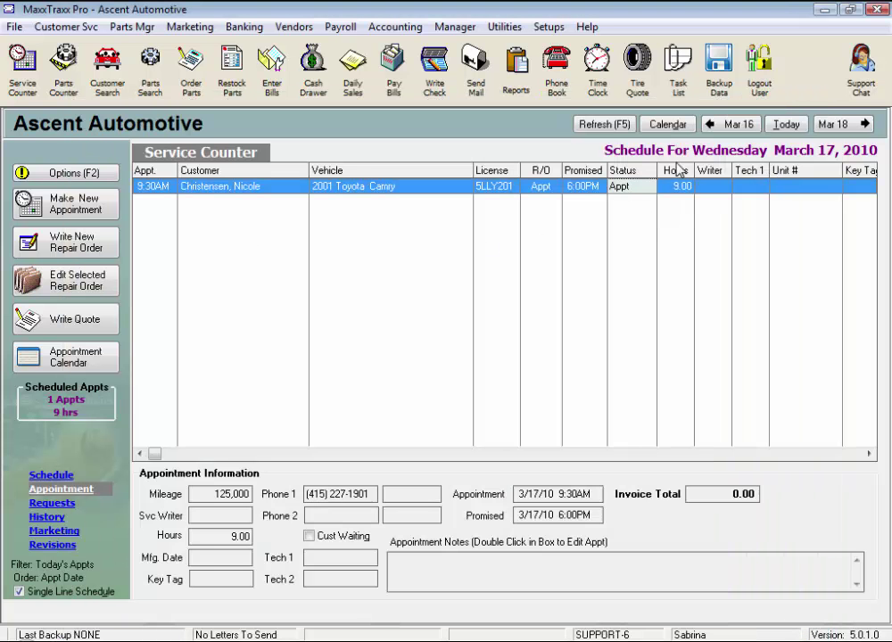
pyautogui.click(736, 123)
pyautogui.click(736, 124)
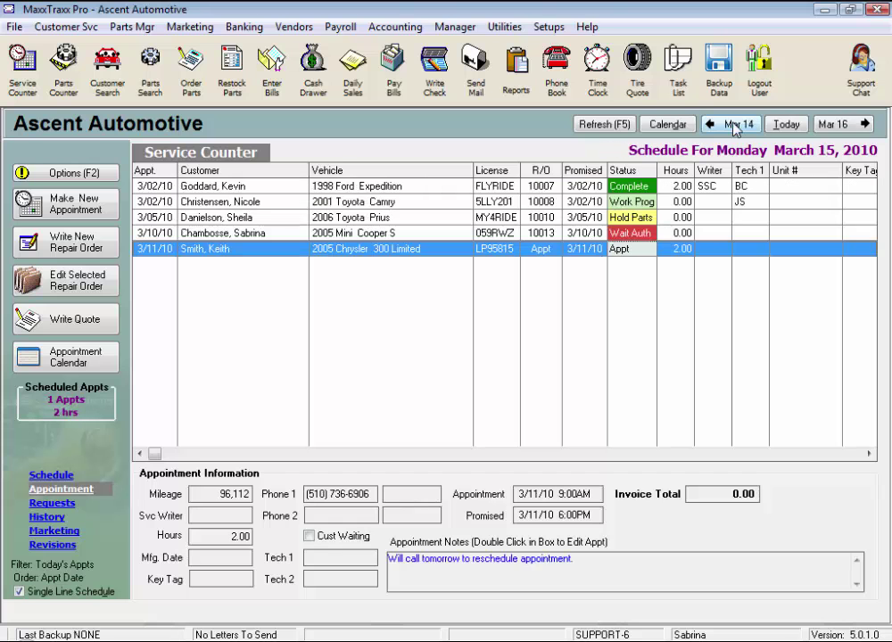
pyautogui.click(854, 130)
pyautogui.click(855, 130)
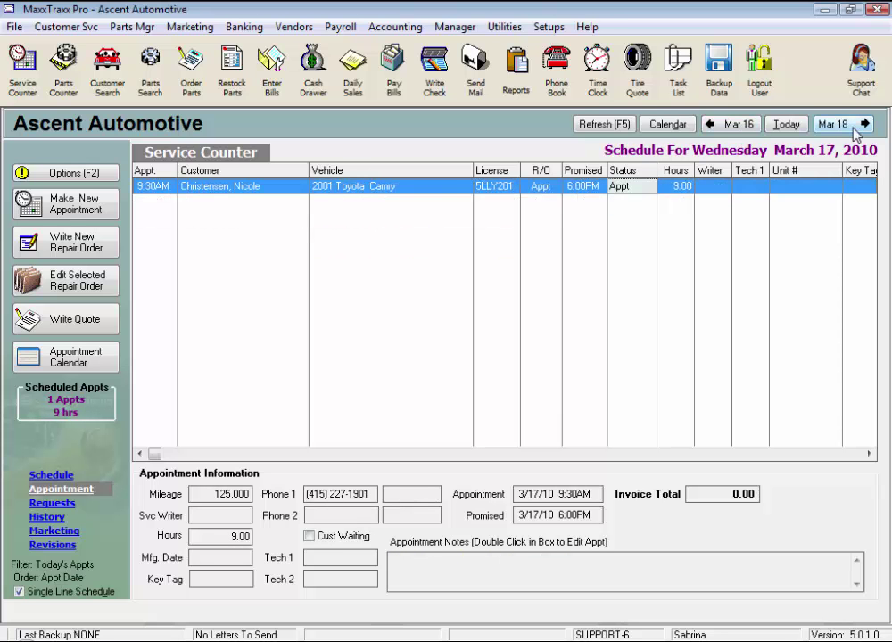
pyautogui.click(786, 125)
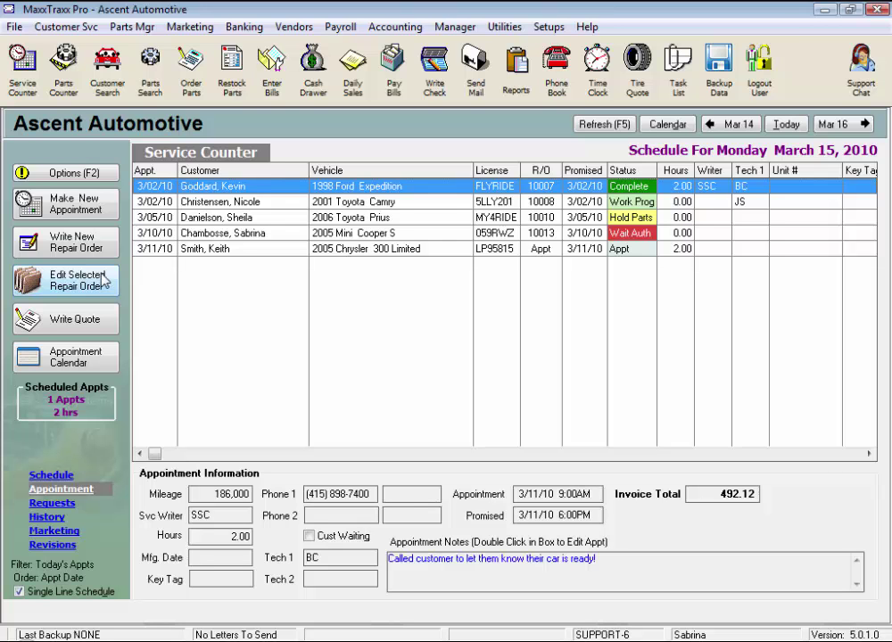
# - View the Prius appointment, reselect the Expedition row, and open the Options (F2) action list
pyautogui.click(234, 218)
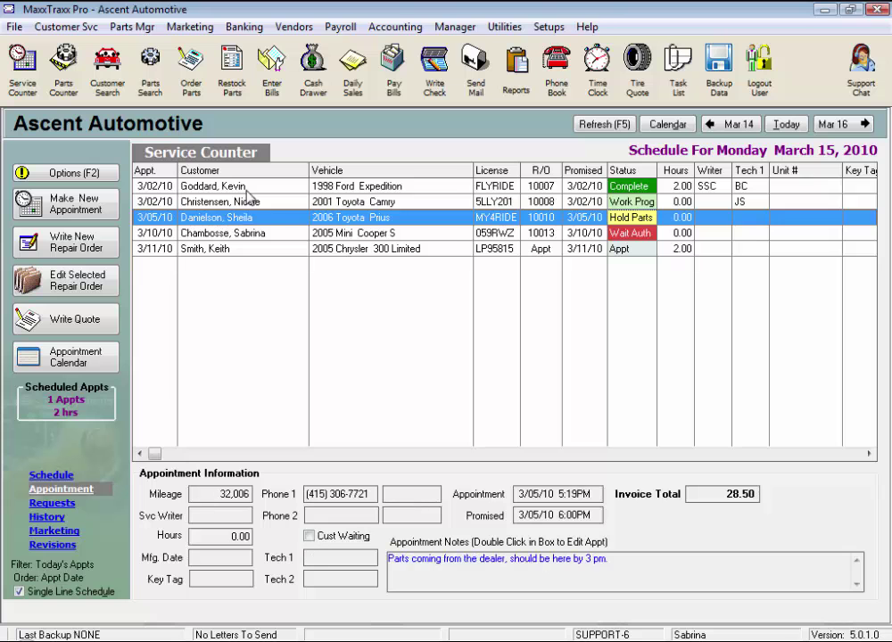
pyautogui.click(236, 187)
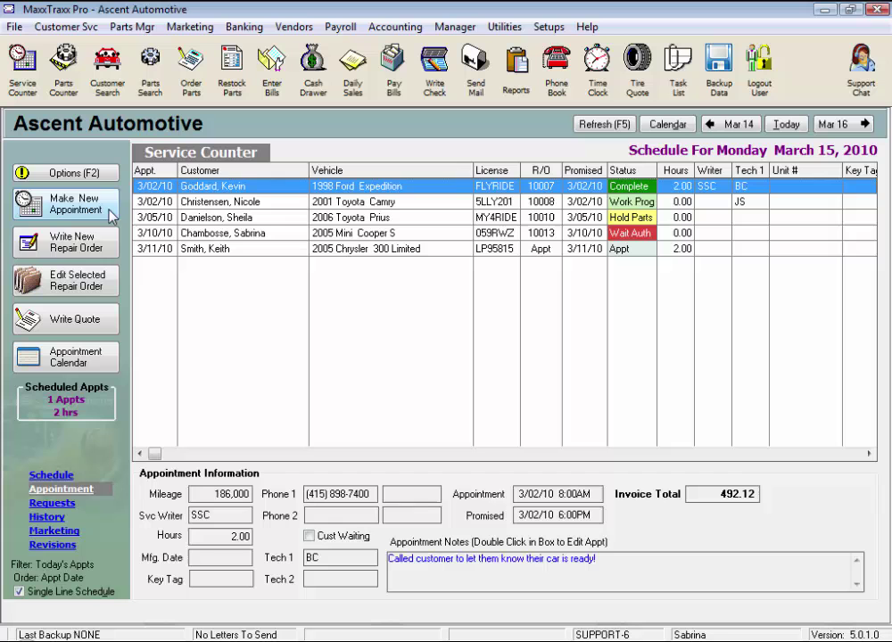
pyautogui.click(116, 176)
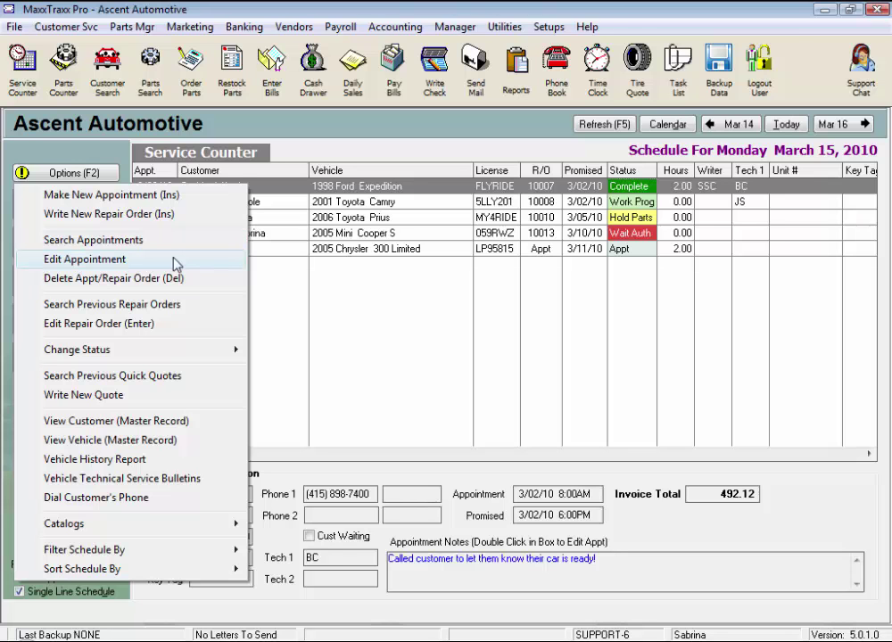
# - Open the 1998 Ford Expedition appointment via Edit Appointment, check Key Tag / Hat, and close it unchanged
pyautogui.click(172, 260)
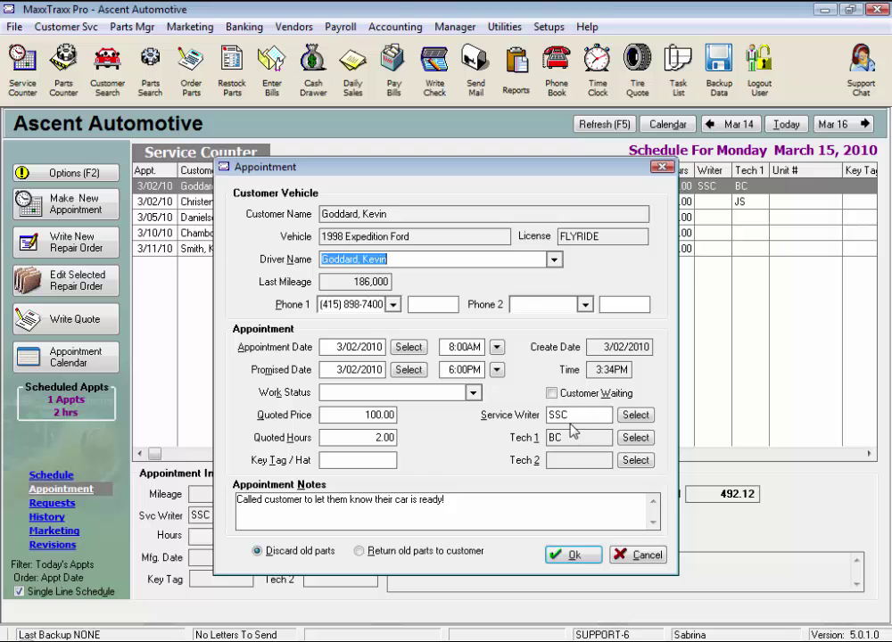
pyautogui.click(353, 460)
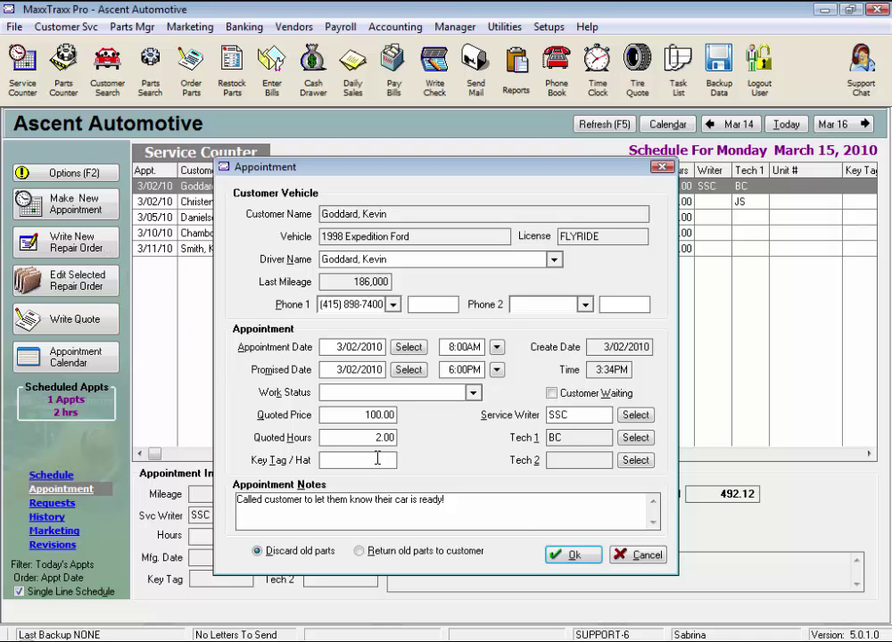
pyautogui.click(649, 556)
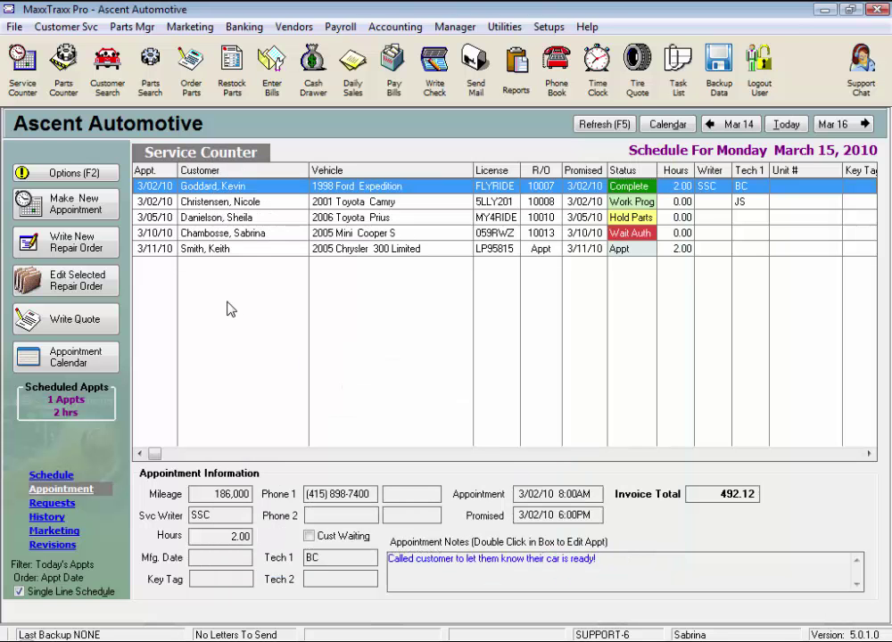
# - Open Search Previous Repair Orders from Options, cancel it, and reopen the Options list at Change Status
pyautogui.click(111, 174)
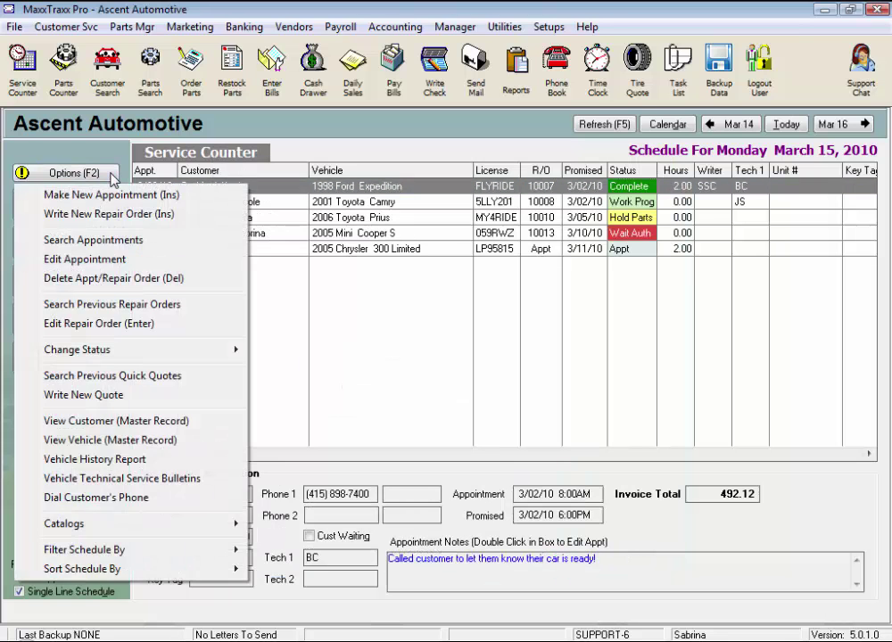
pyautogui.click(199, 312)
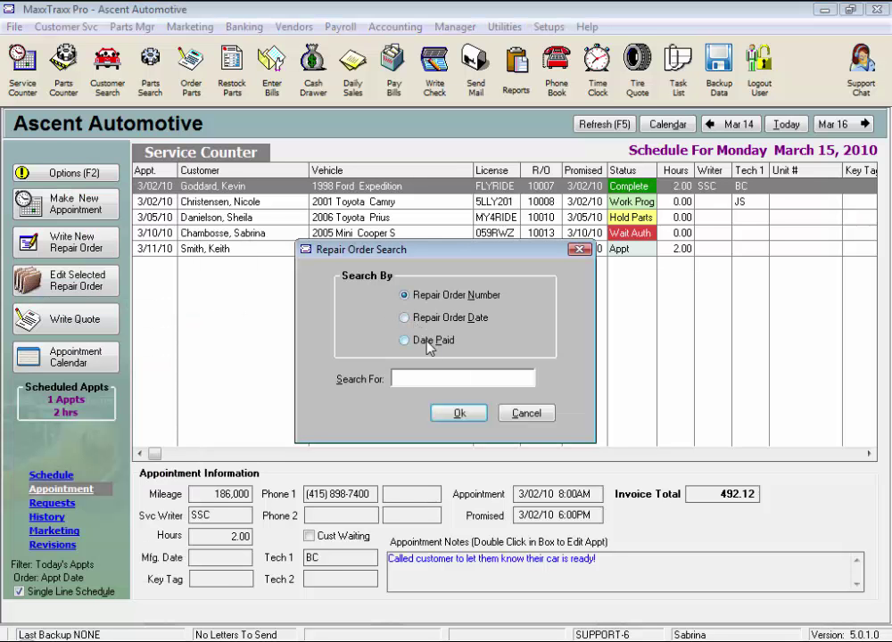
pyautogui.click(548, 419)
pyautogui.click(111, 174)
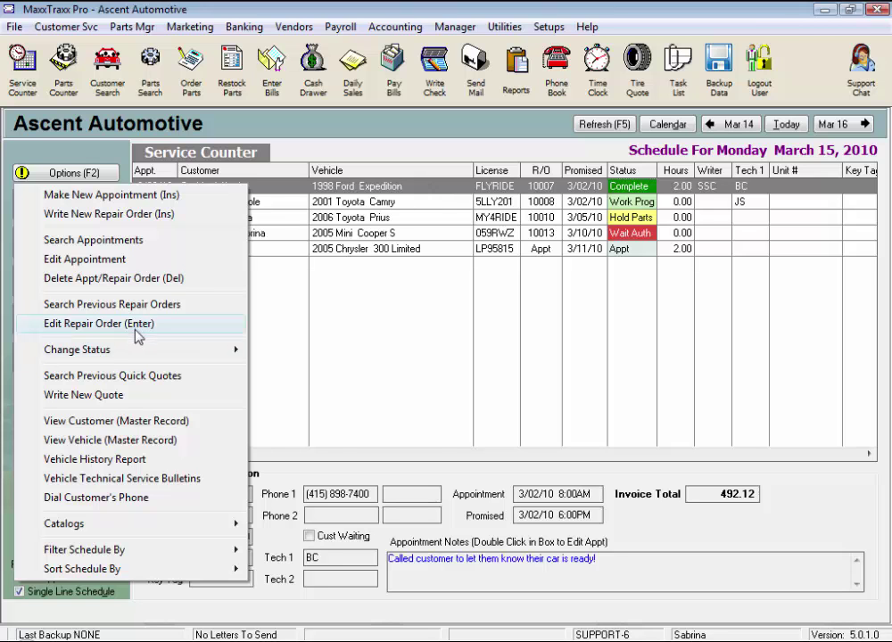
pyautogui.moveTo(197, 352)
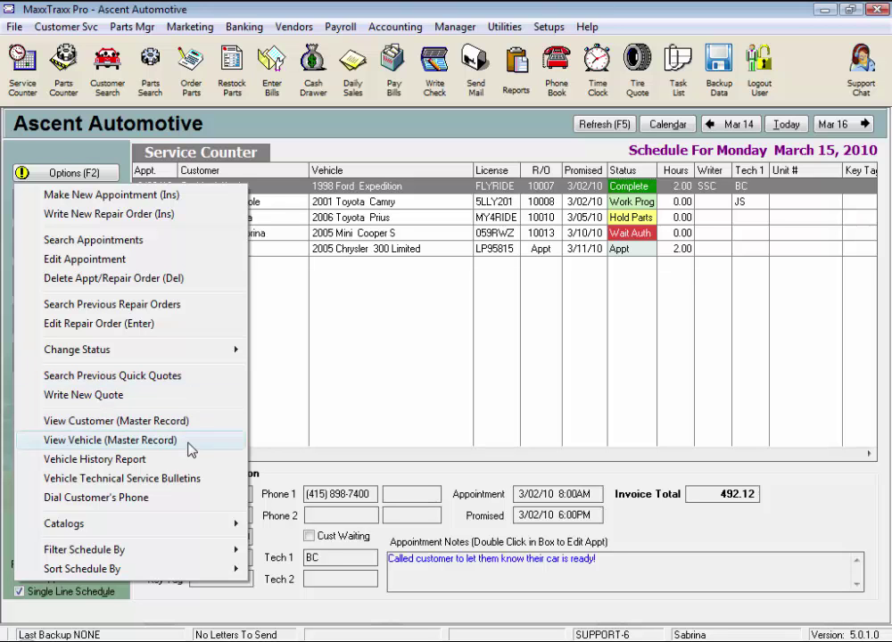
pyautogui.click(386, 223)
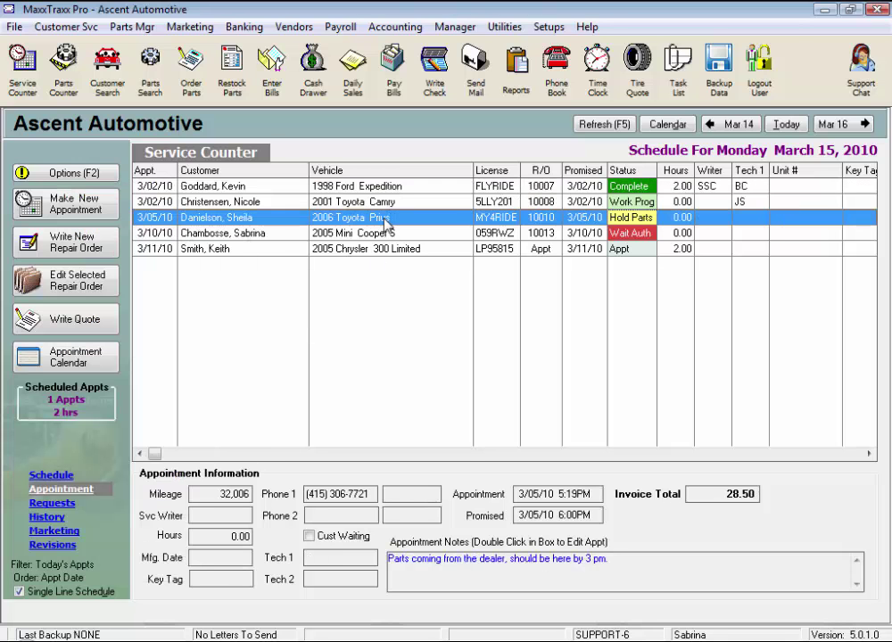
pyautogui.doubleClick(386, 223)
pyautogui.click(514, 428)
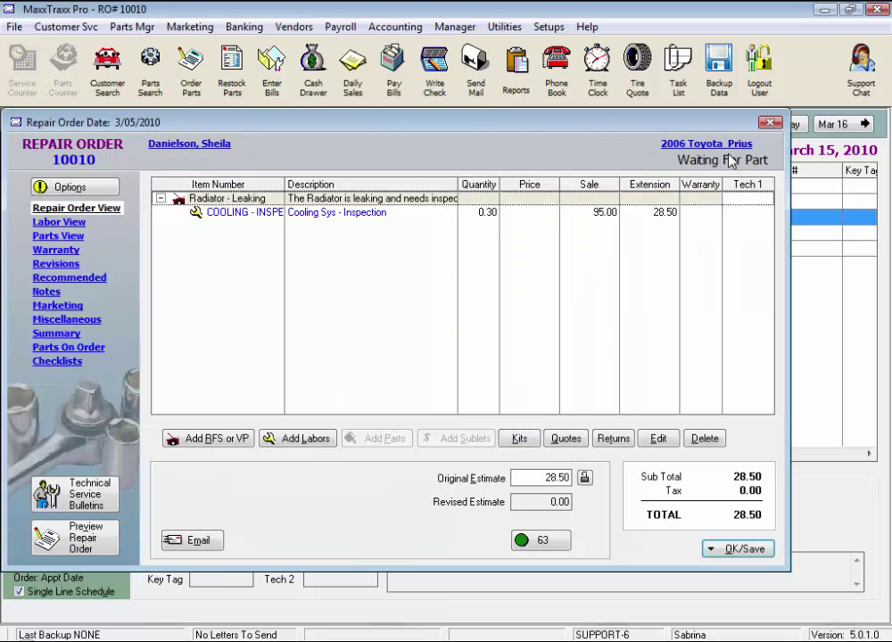
pyautogui.click(730, 551)
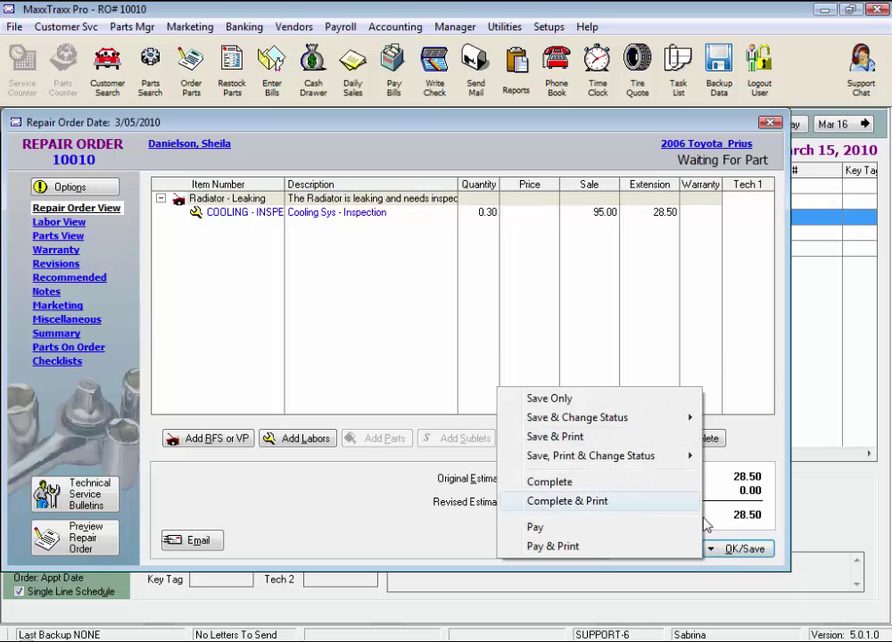
pyautogui.click(541, 401)
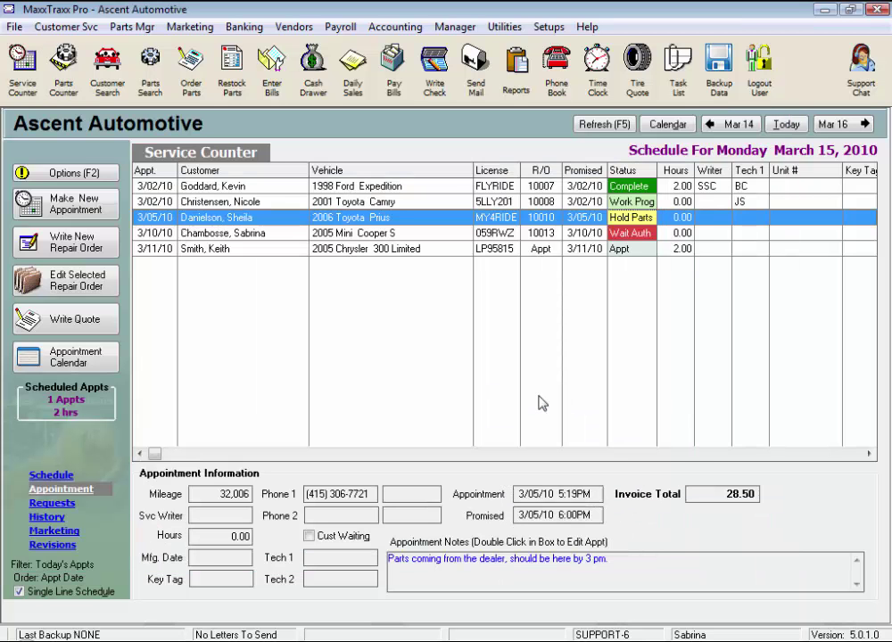
pyautogui.click(112, 174)
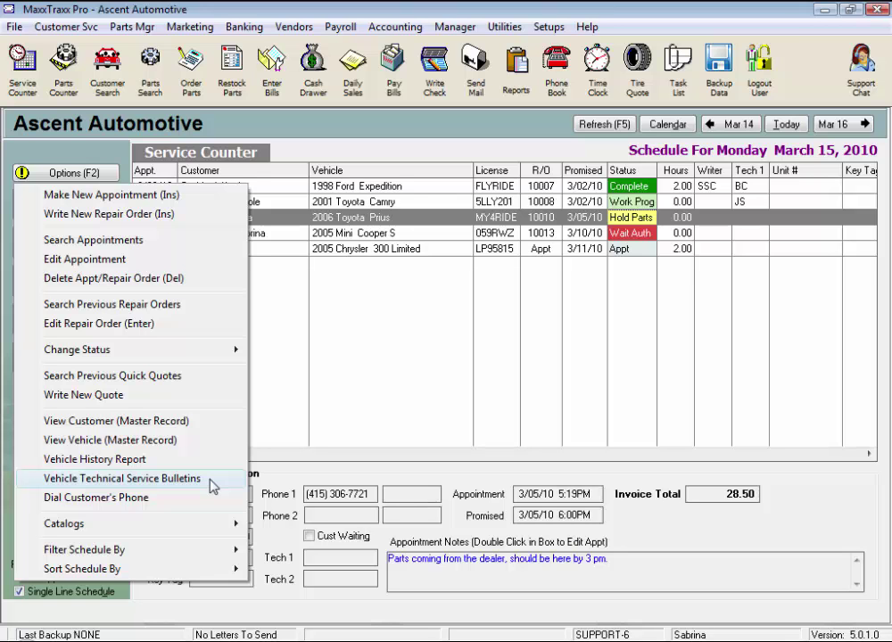
pyautogui.moveTo(213, 529)
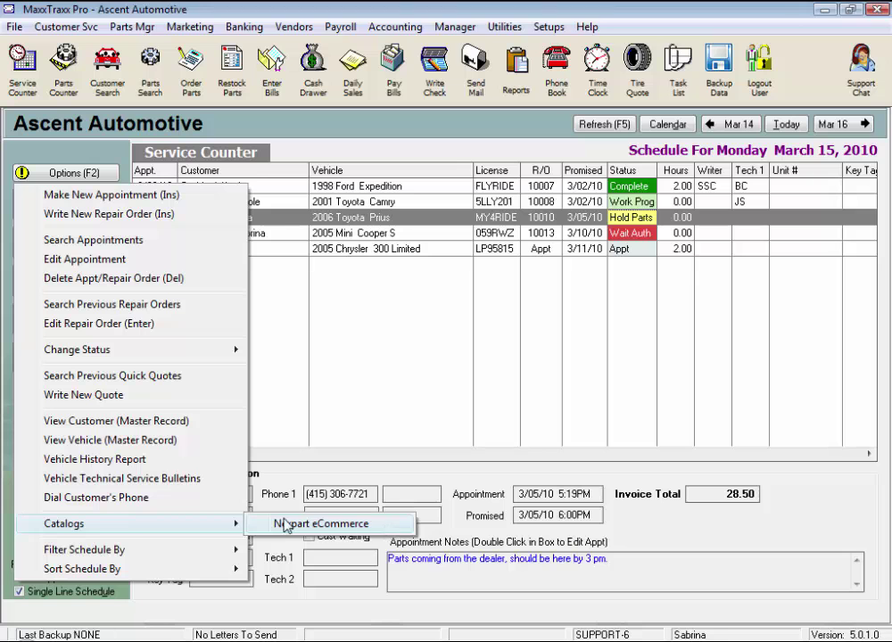
pyautogui.moveTo(154, 549)
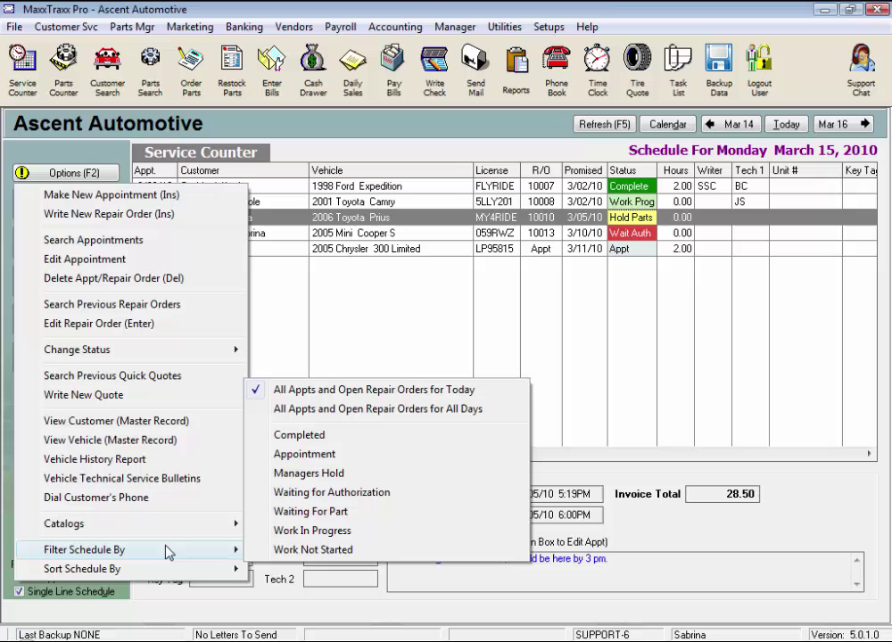
pyautogui.moveTo(188, 581)
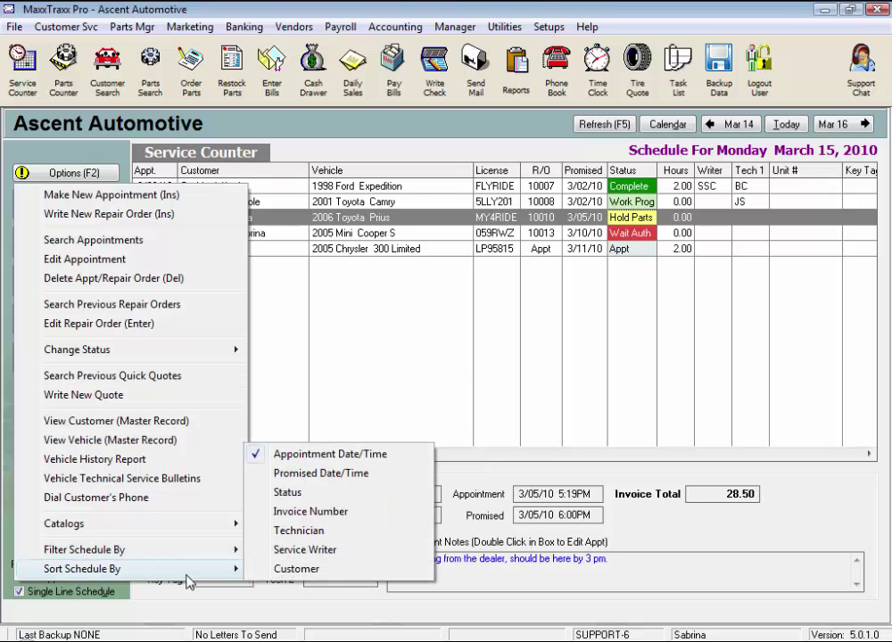
pyautogui.click(325, 496)
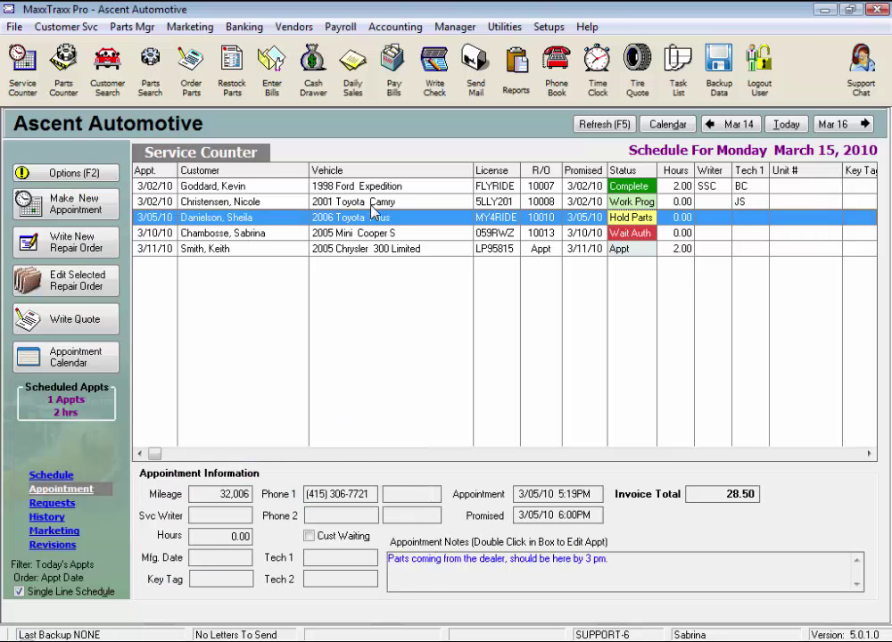
# - Select the 2005 Mini Cooper S job, cycle through the Requests, History and Marketing views, and return to Appointment
pyautogui.click(376, 233)
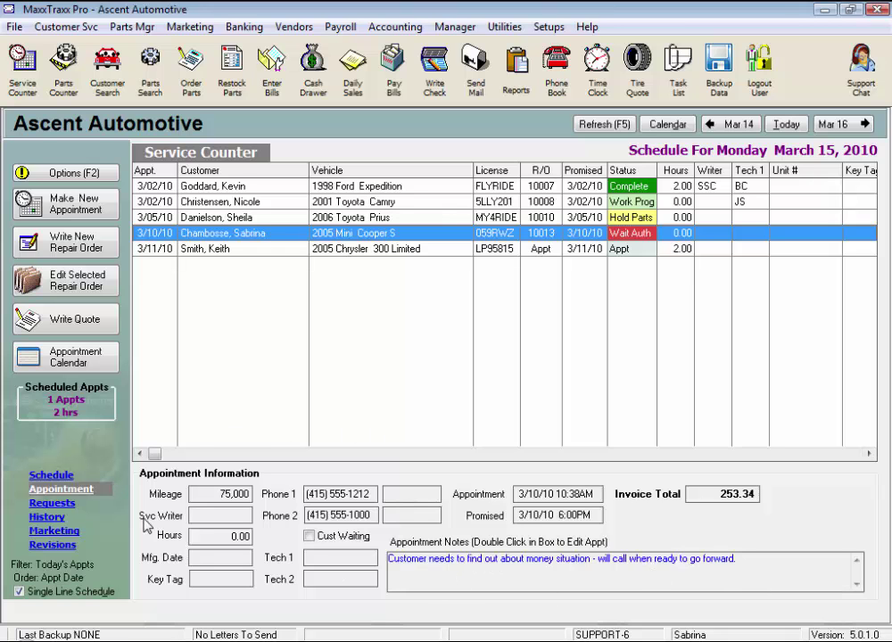
pyautogui.click(39, 490)
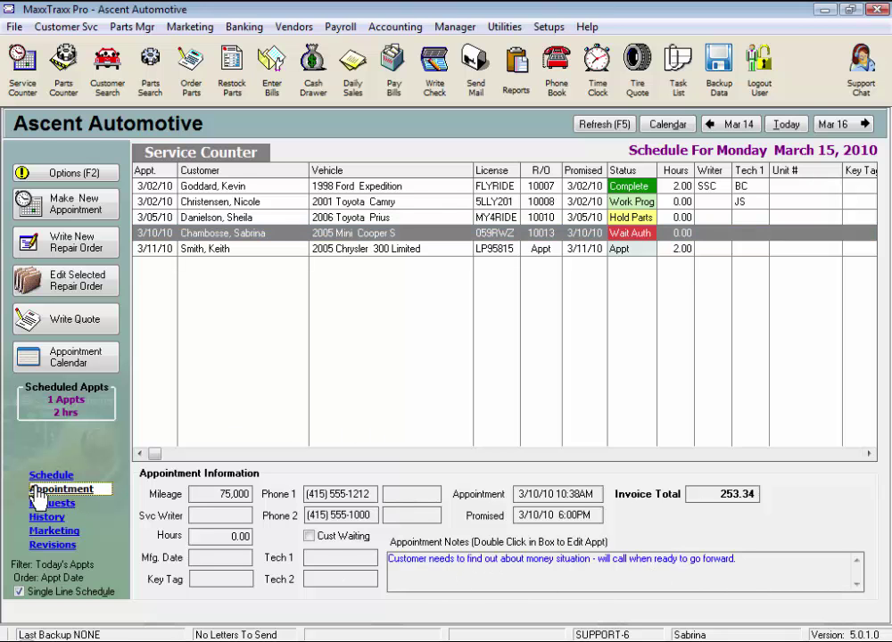
pyautogui.press('Down')
pyautogui.press('Down')
pyautogui.press('Down')
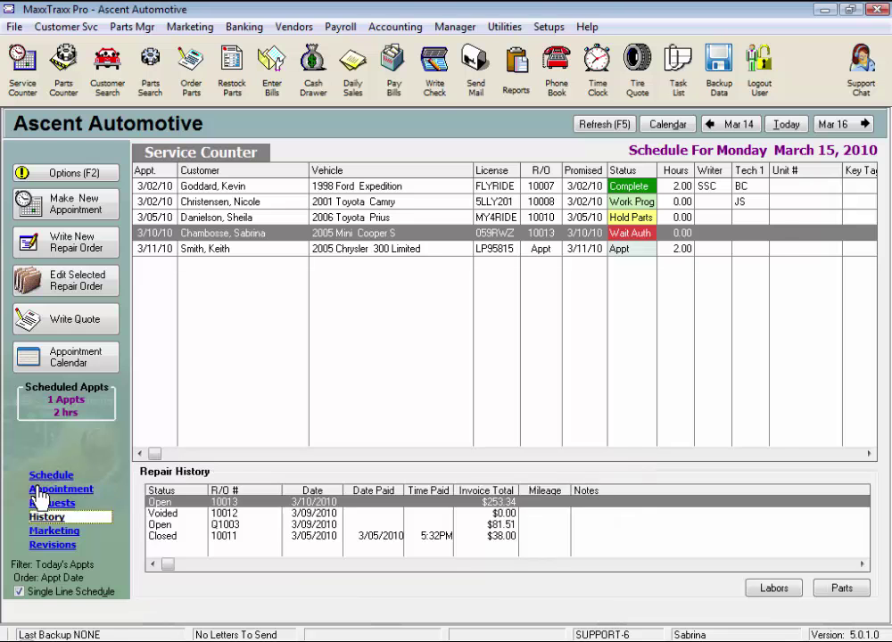
pyautogui.press('Up')
pyautogui.press('Up')
pyautogui.press('Up')
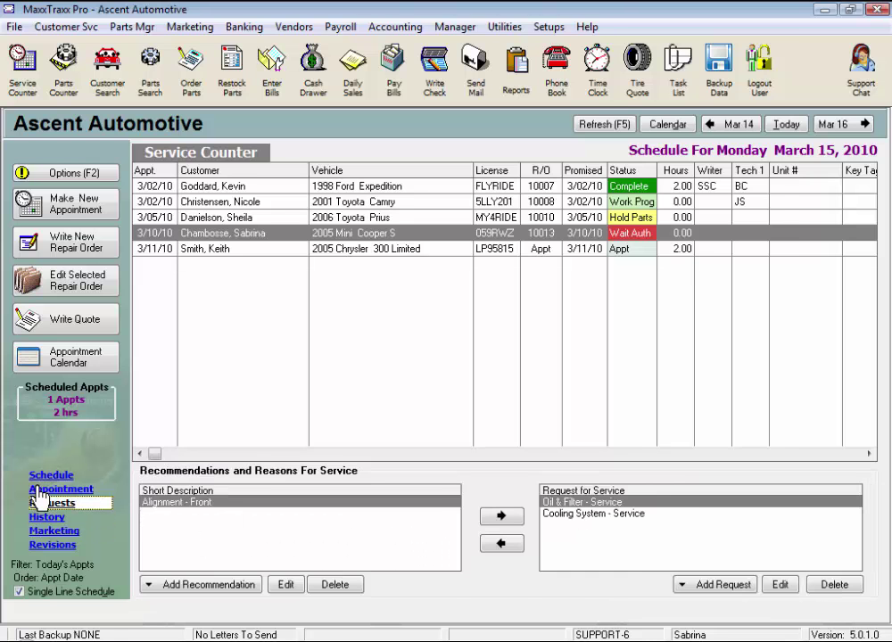
pyautogui.press('Up')
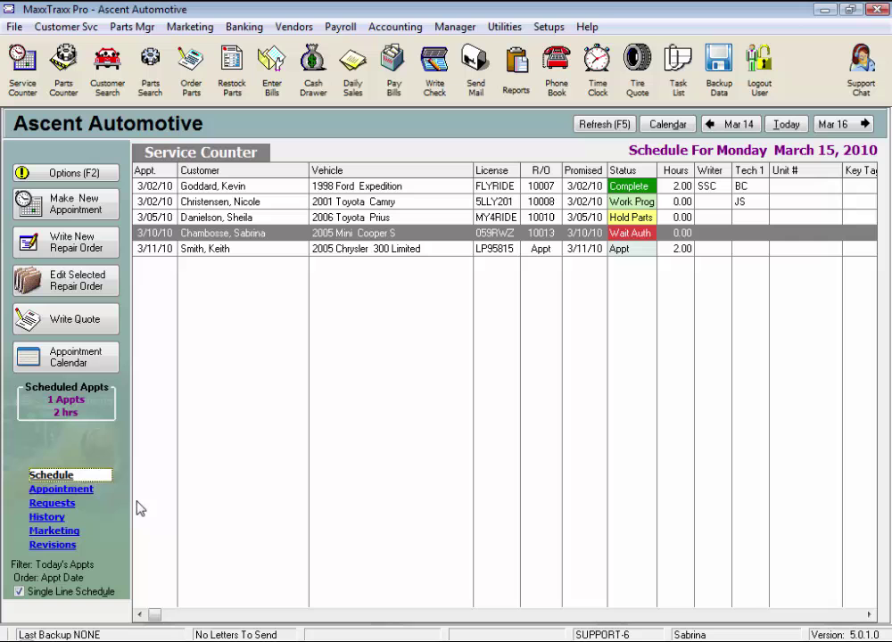
pyautogui.click(103, 498)
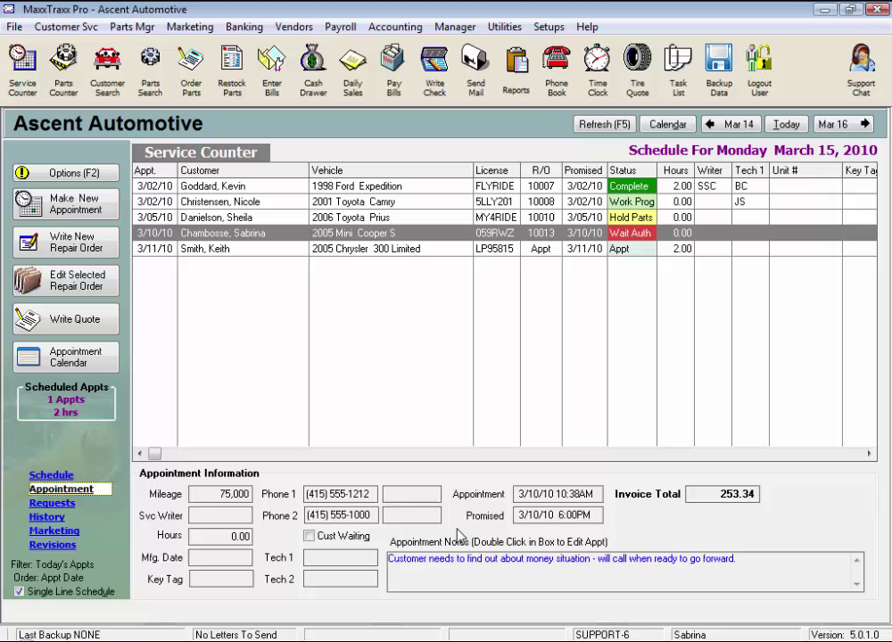
# - Toggle Cust Waiting on and off for the Mini Cooper, then arrow through the schedule rows to the Prius
pyautogui.click(310, 537)
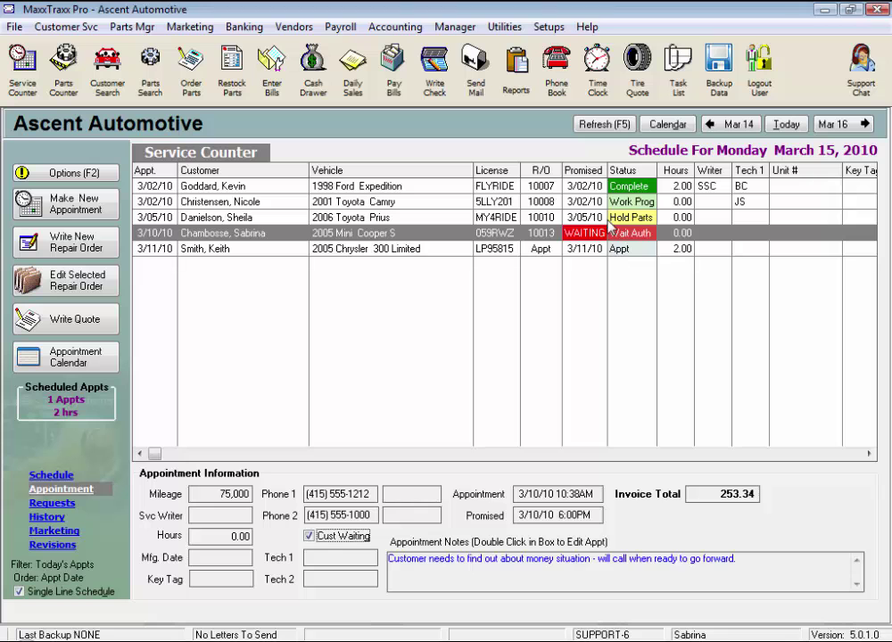
pyautogui.click(310, 536)
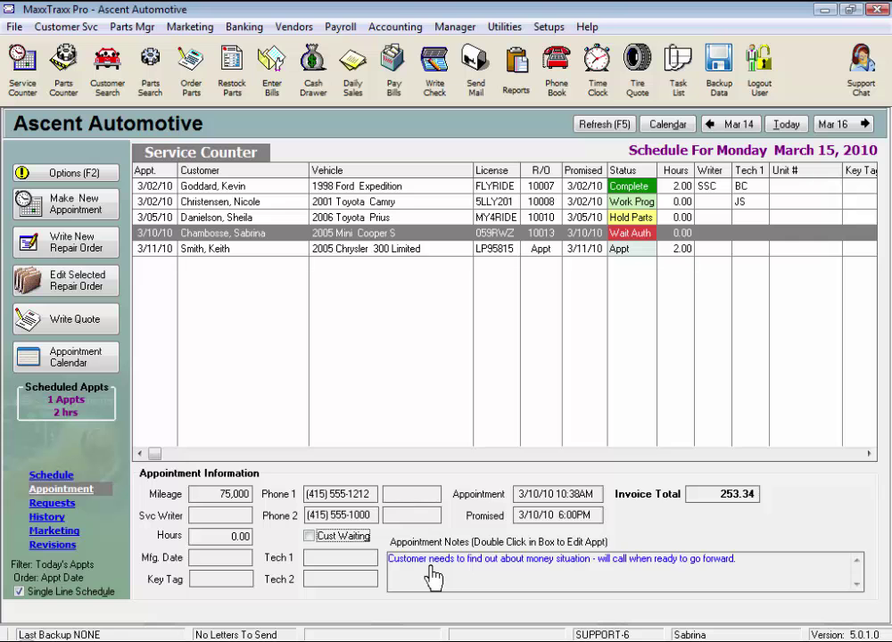
pyautogui.click(376, 189)
pyautogui.press('Down')
pyautogui.press('Down')
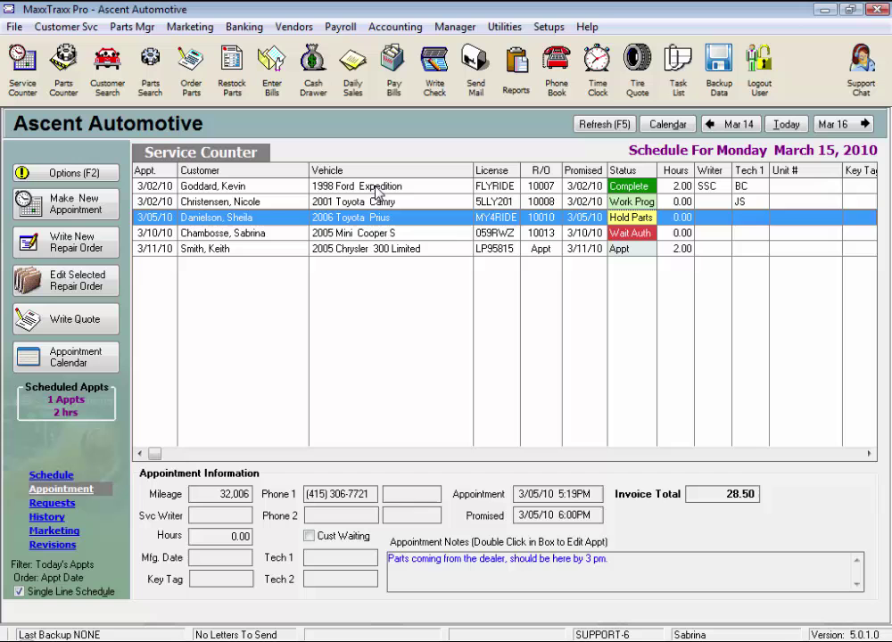
pyautogui.press('Down')
pyautogui.press('Down')
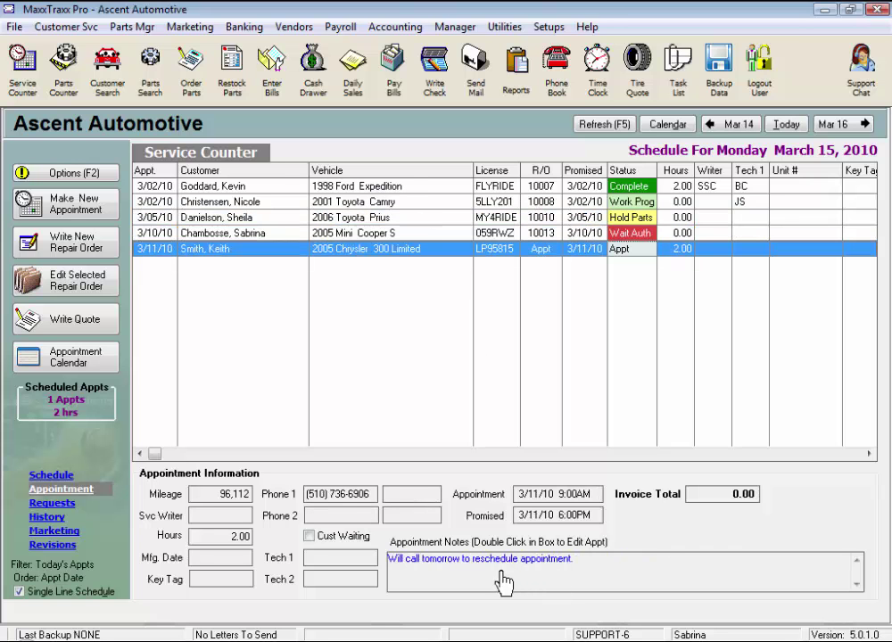
pyautogui.press('Up')
pyautogui.press('Up')
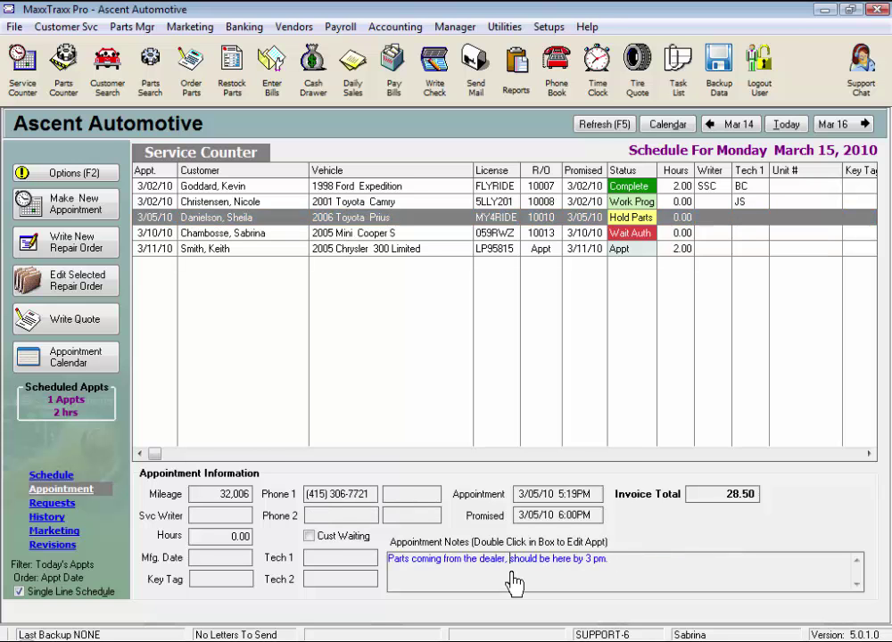
# - Open the 2006 Toyota Prius appointment and check the Phone 1 and driver lists, keeping existing values
pyautogui.doubleClick(513, 582)
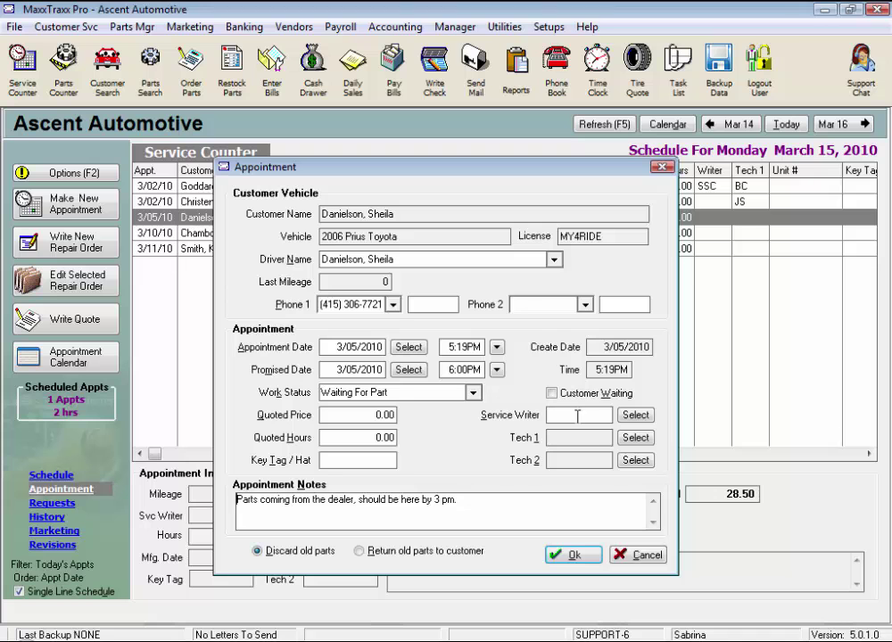
pyautogui.click(393, 306)
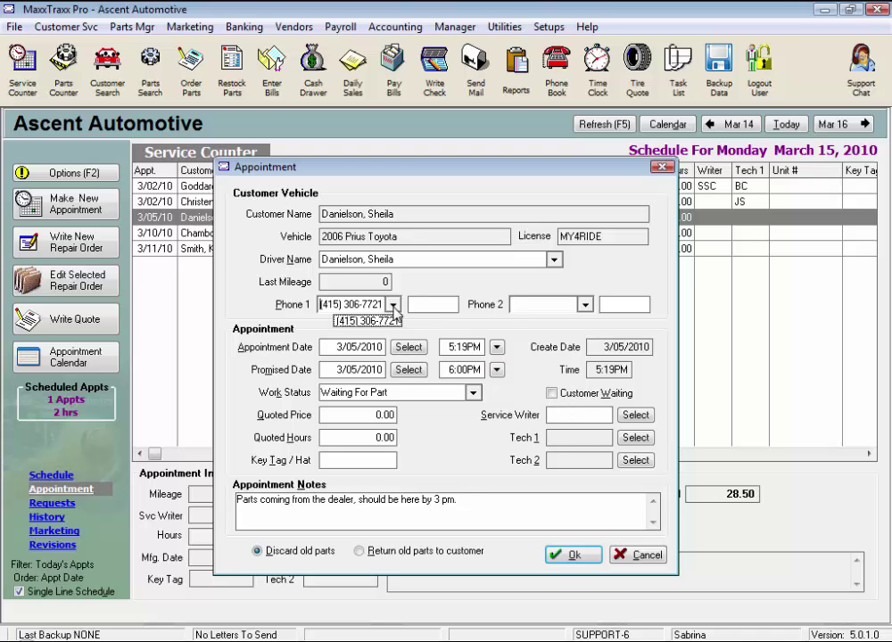
pyautogui.click(397, 309)
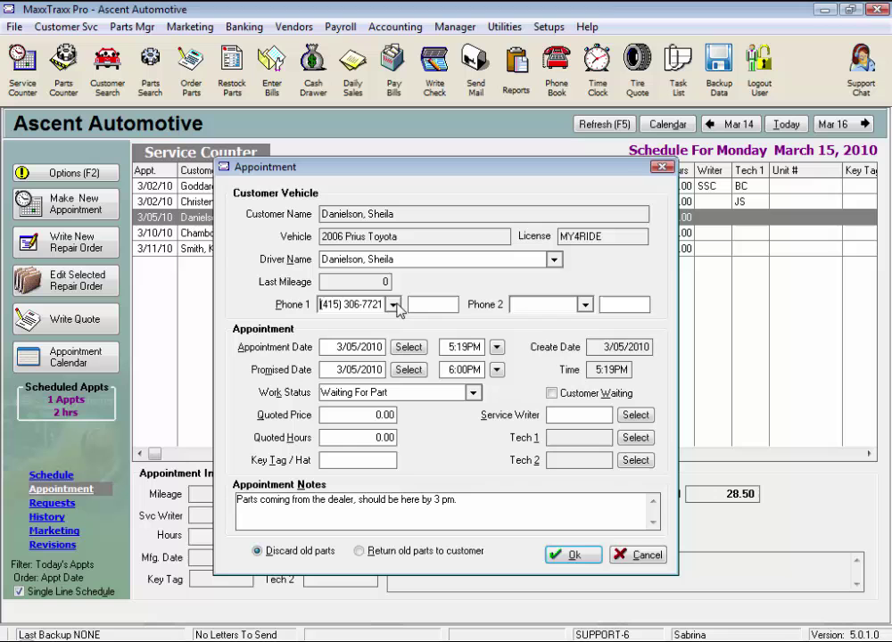
pyautogui.click(393, 257)
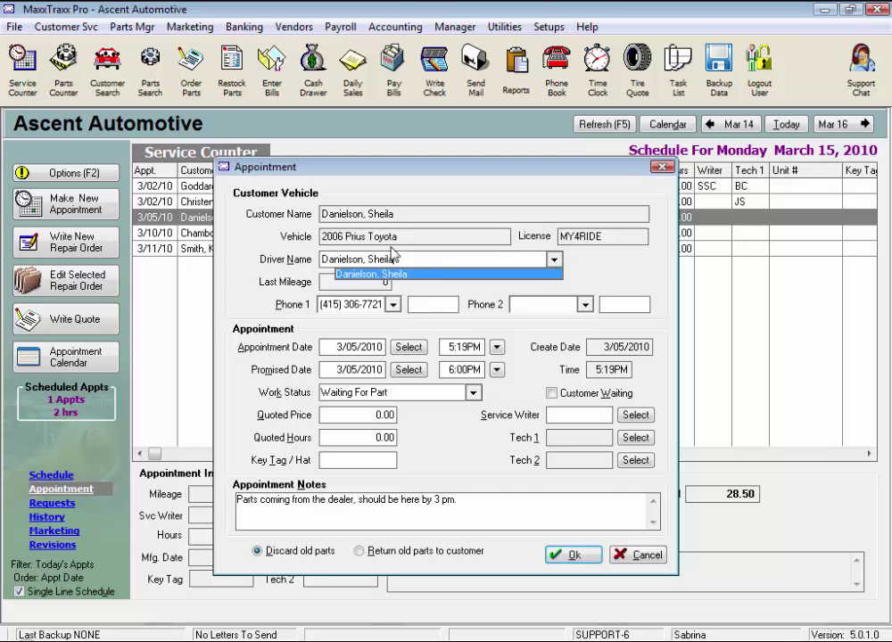
pyautogui.click(560, 265)
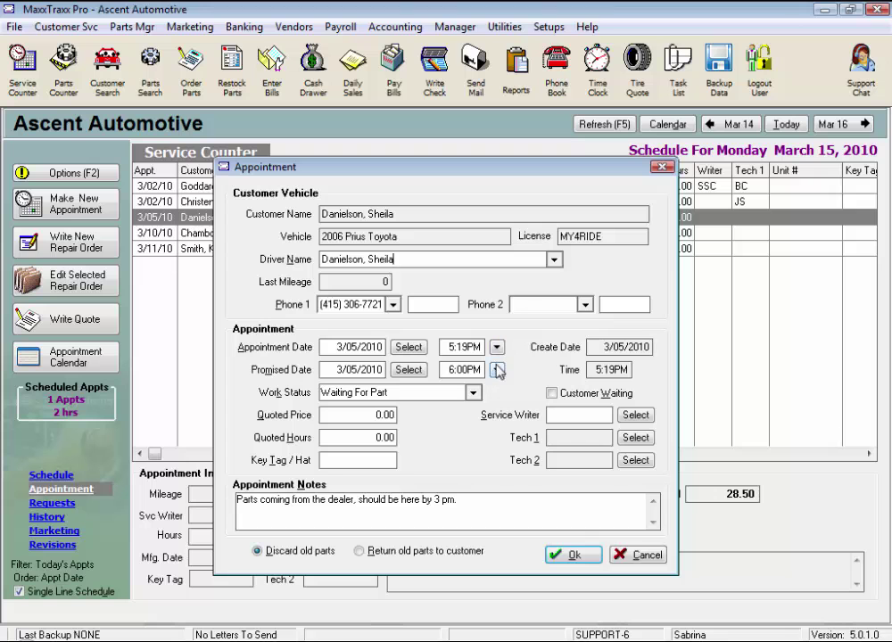
# - Try Return old parts, switch back to Discard old parts, and confirm the appointment with Ok
pyautogui.click(364, 551)
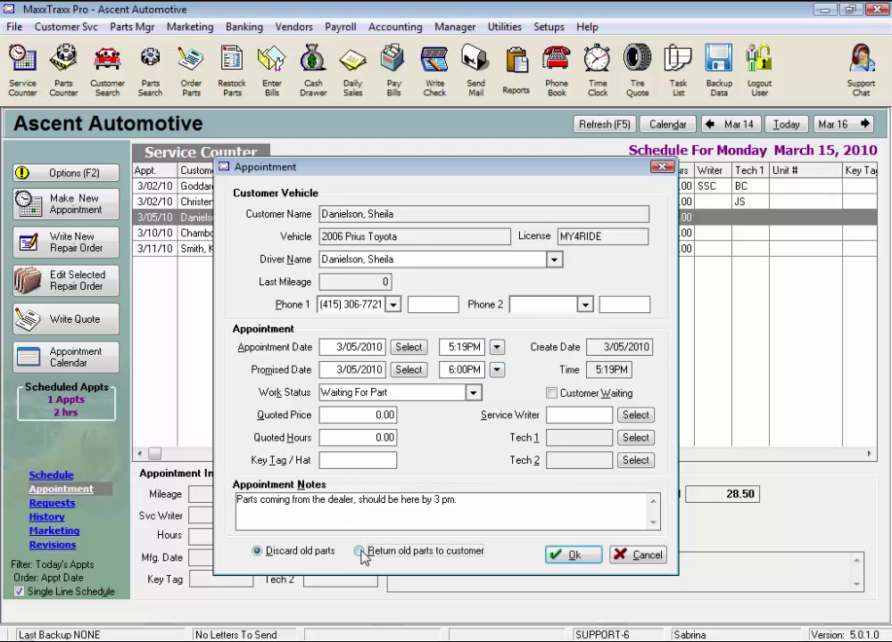
pyautogui.click(260, 551)
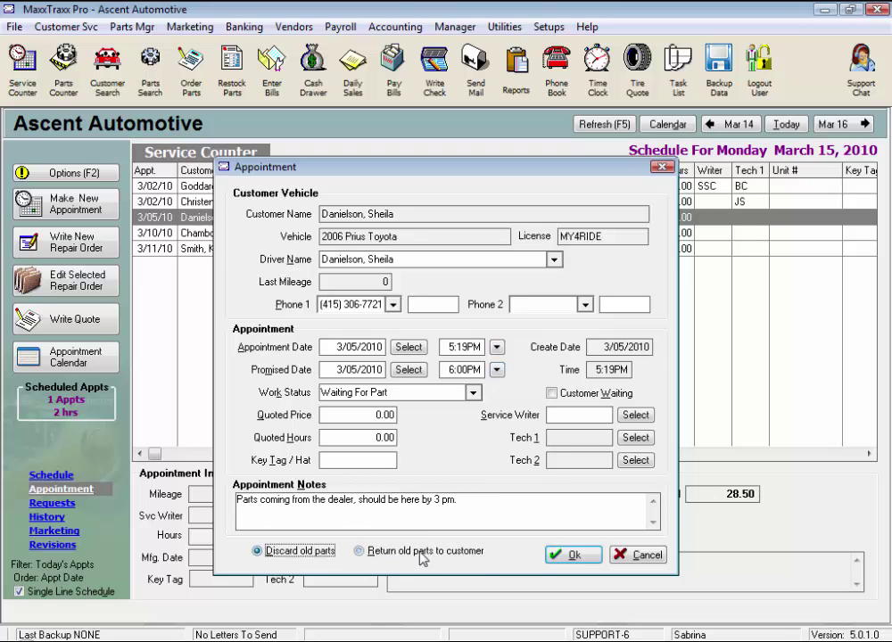
pyautogui.click(576, 556)
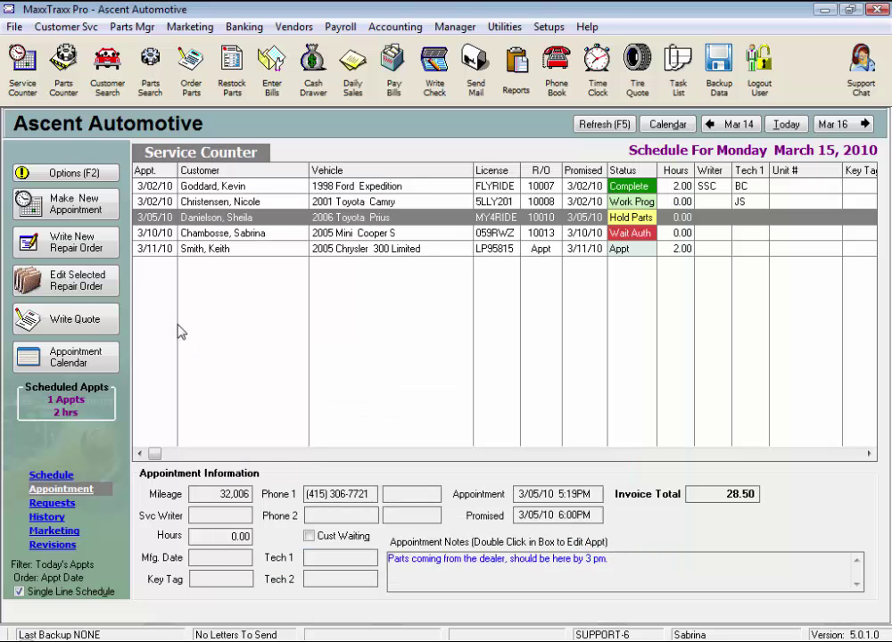
# - Show the Mini Cooper S Requests, move Alignment - Front into requests as a Vehicle Problem, then back to recommendations
pyautogui.click(53, 505)
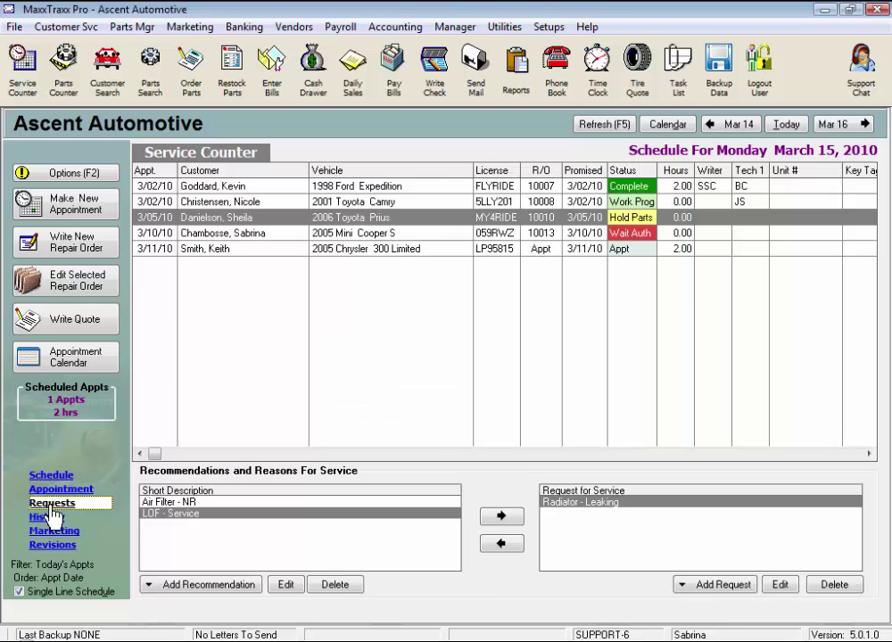
pyautogui.click(245, 233)
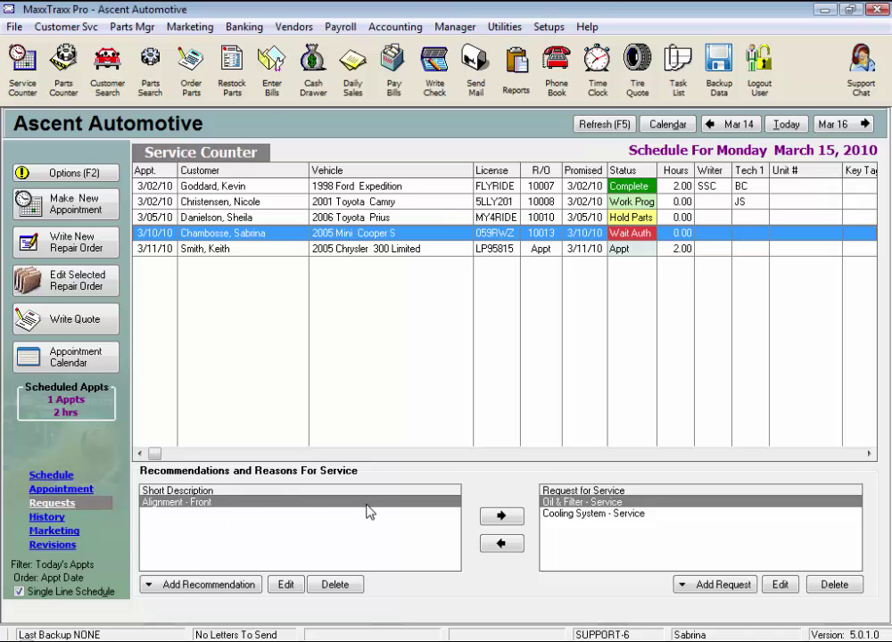
pyautogui.click(501, 517)
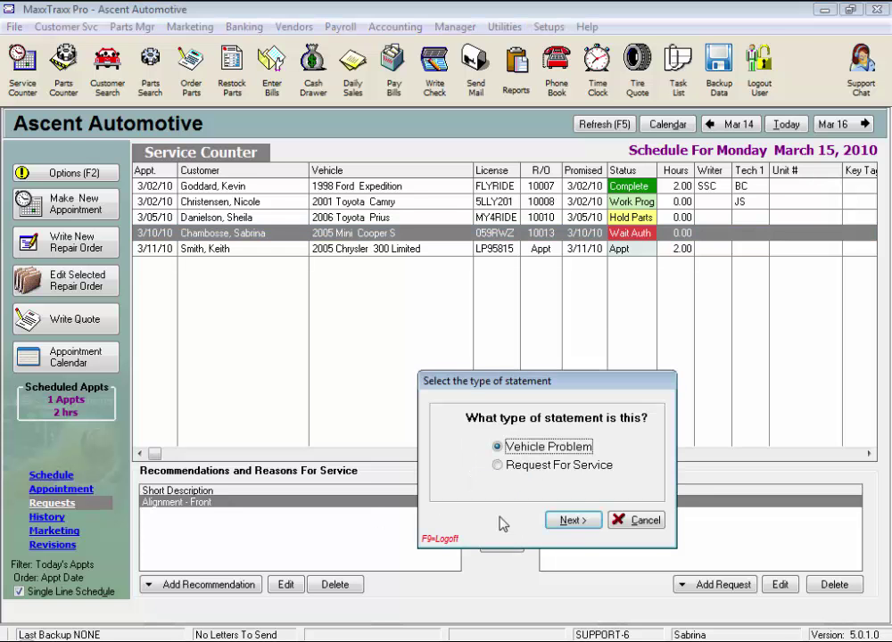
pyautogui.click(522, 521)
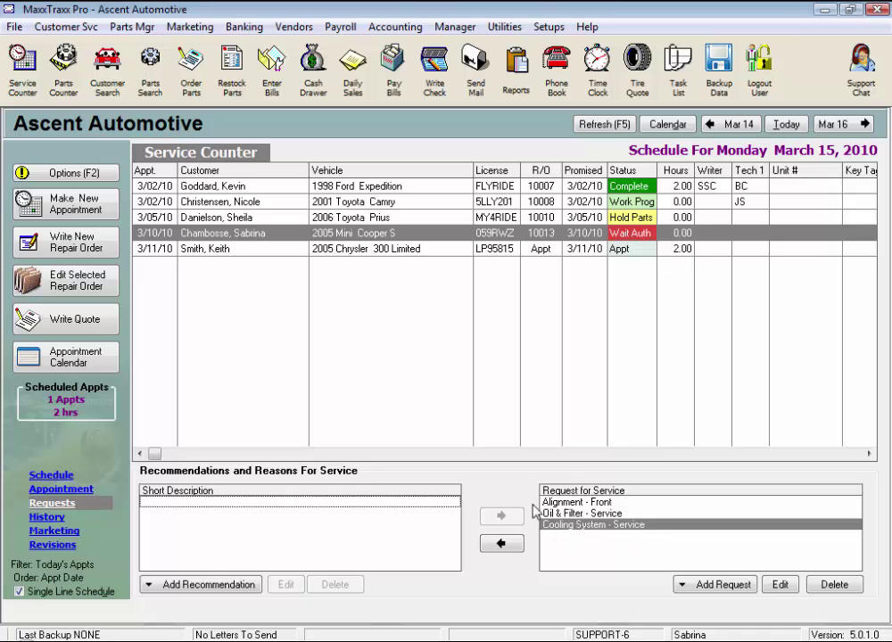
pyautogui.click(610, 504)
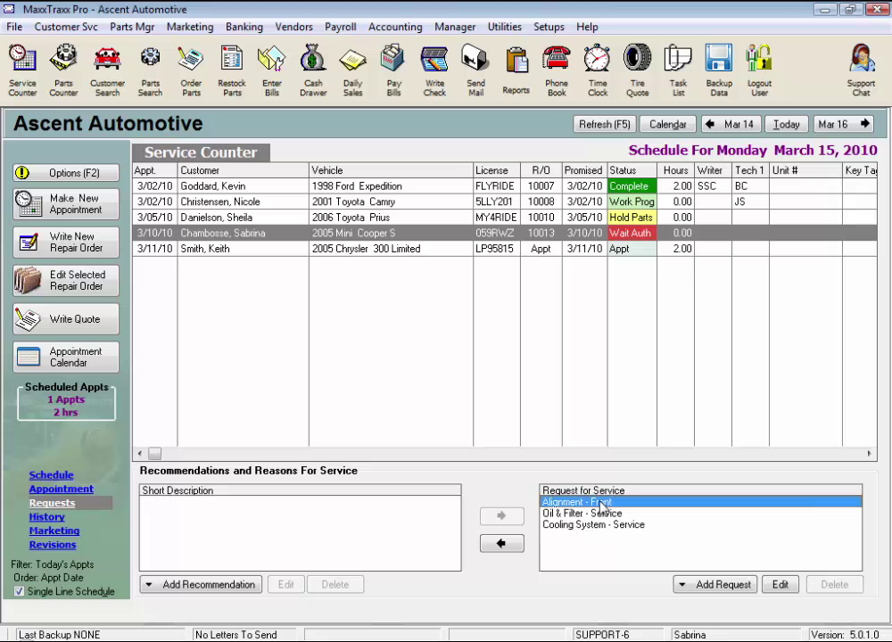
pyautogui.click(505, 545)
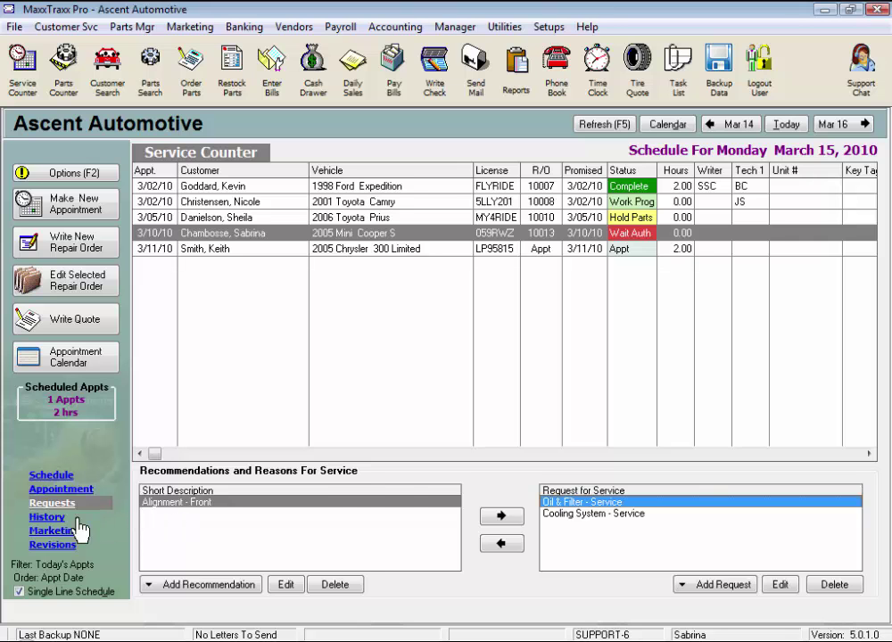
# - From the History list, open the closed 3/05/2010 repair order, preview its $38.00 invoice, then close it
pyautogui.click(49, 519)
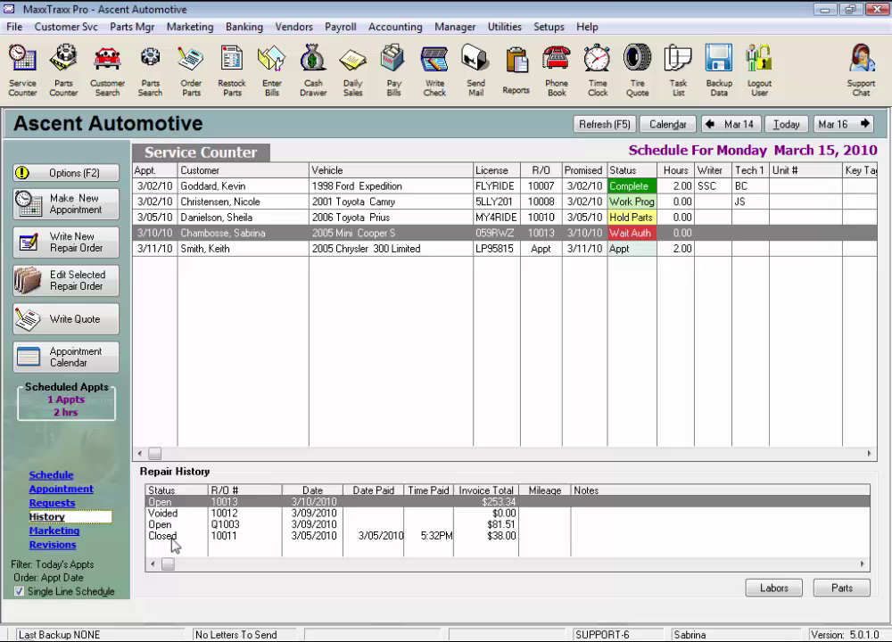
pyautogui.click(138, 536)
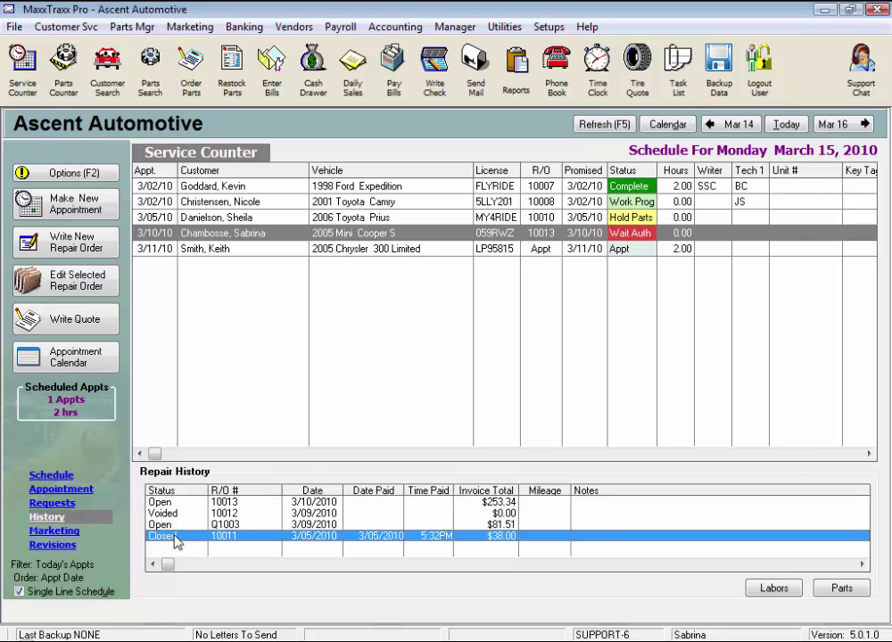
pyautogui.doubleClick(174, 538)
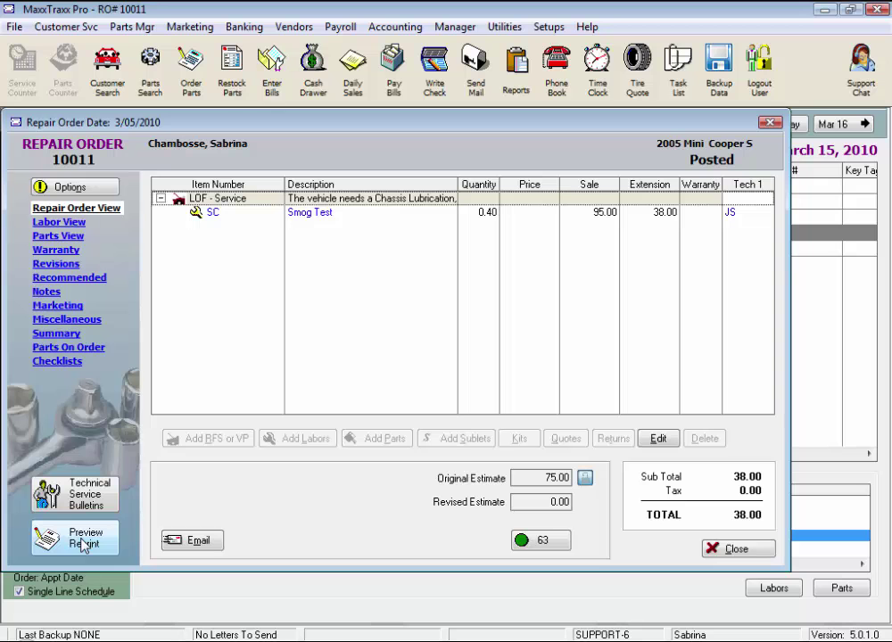
pyautogui.click(83, 543)
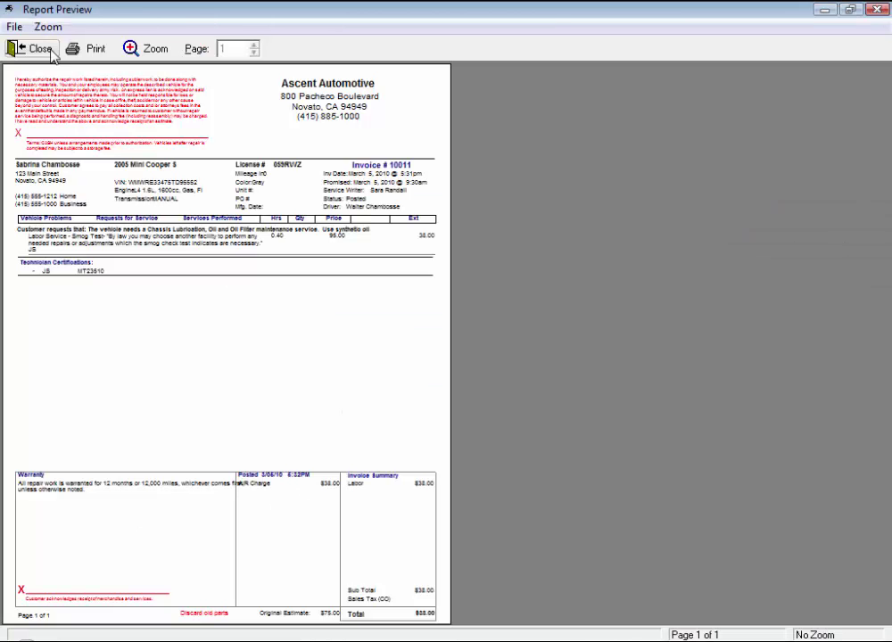
pyautogui.click(41, 49)
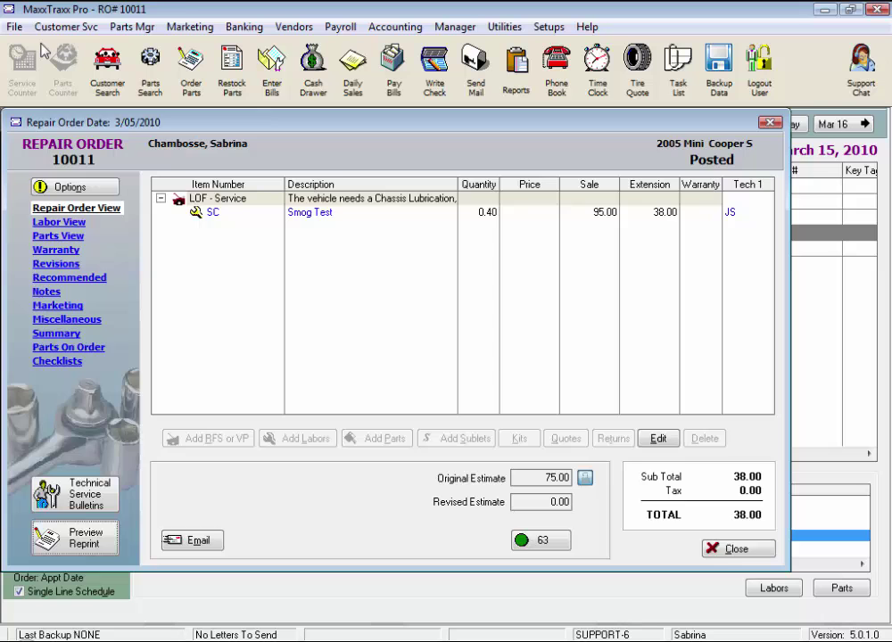
pyautogui.click(737, 549)
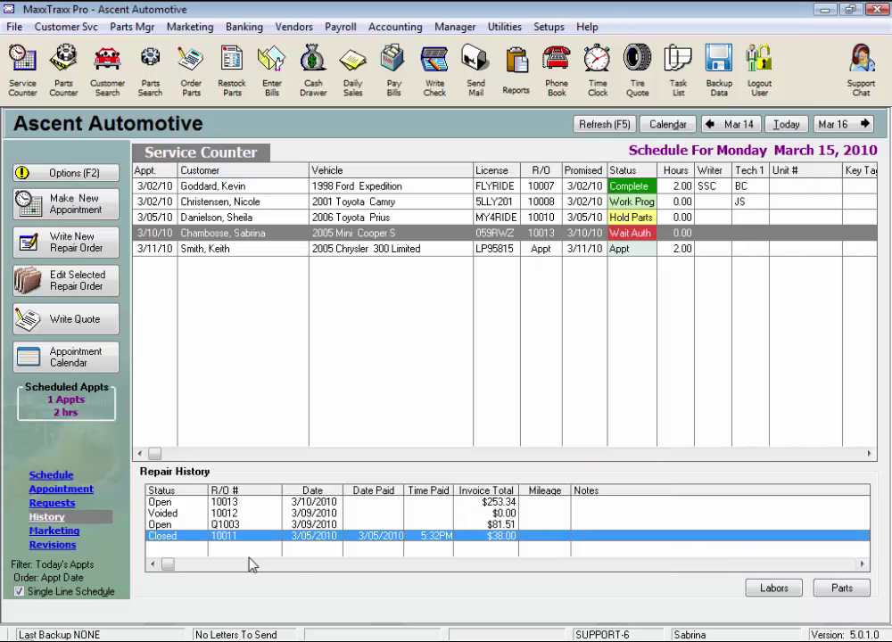
# - In Marketing, browse the available follow-up letters without assigning one, leaving the reminders list empty
pyautogui.click(56, 530)
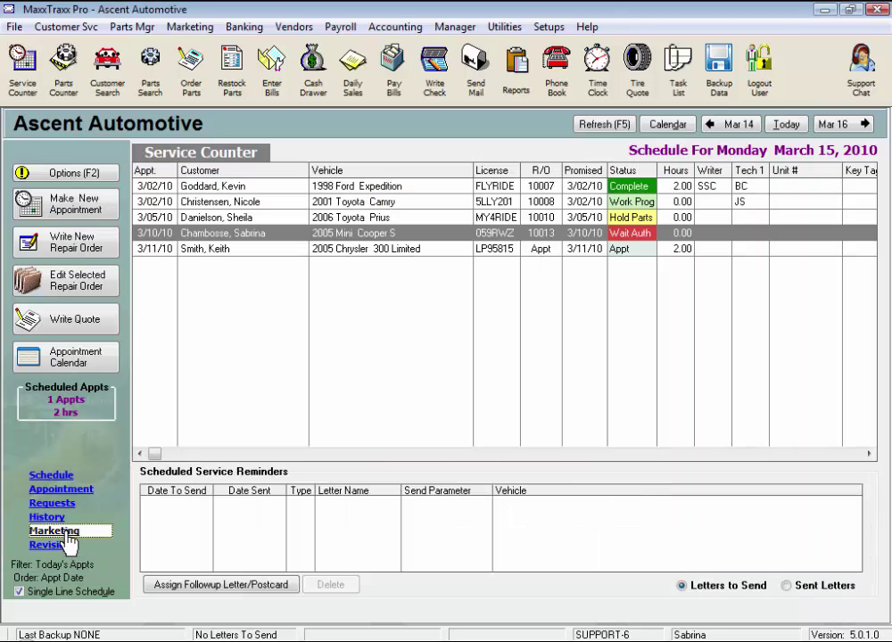
pyautogui.click(221, 586)
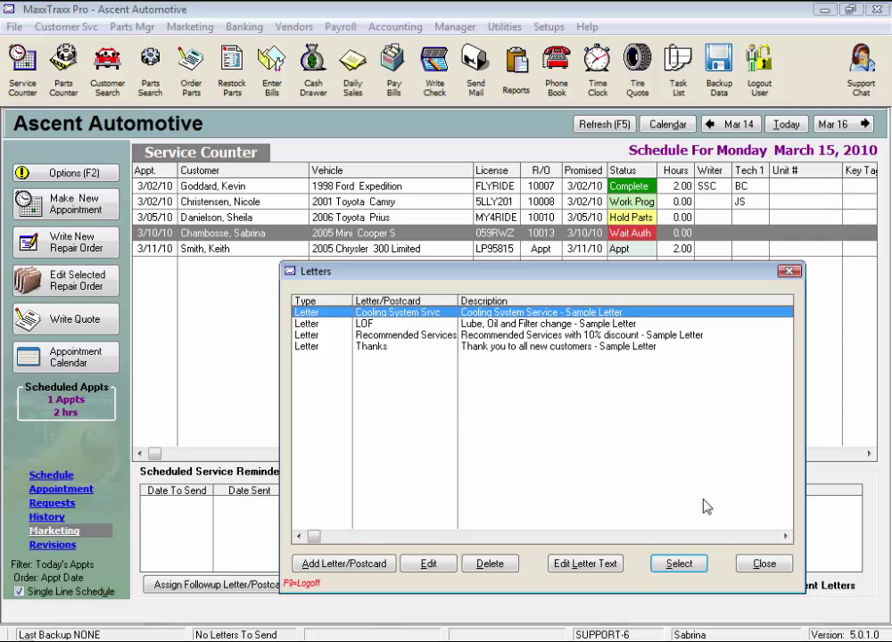
pyautogui.click(763, 564)
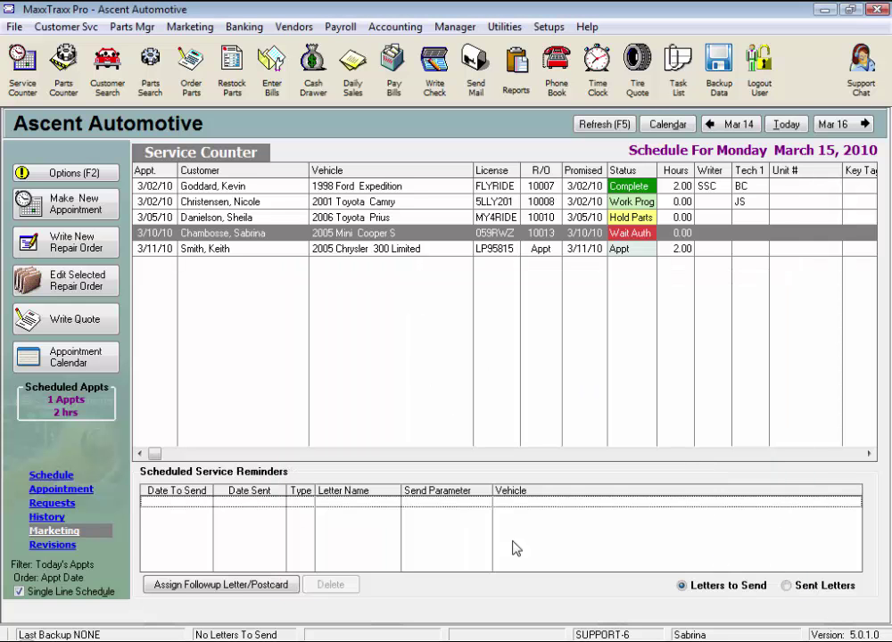
# - Display the estimate revisions: the 3/12/2010 ADMIN entry, contacted by text, totalling 199.68
pyautogui.click(53, 544)
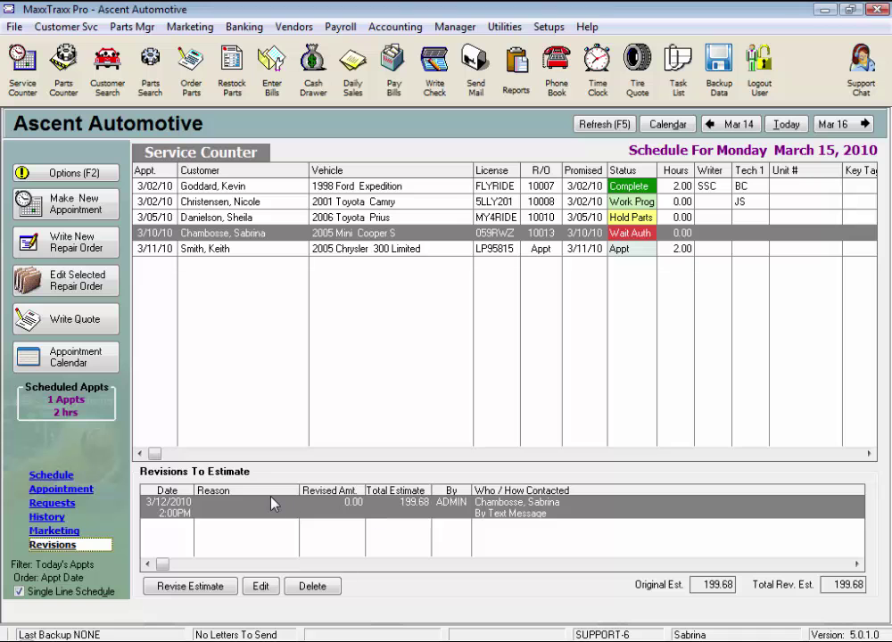
# - Return to the Mini Cooper S appointment details, then toggle Single Line Schedule off and back on
pyautogui.click(52, 489)
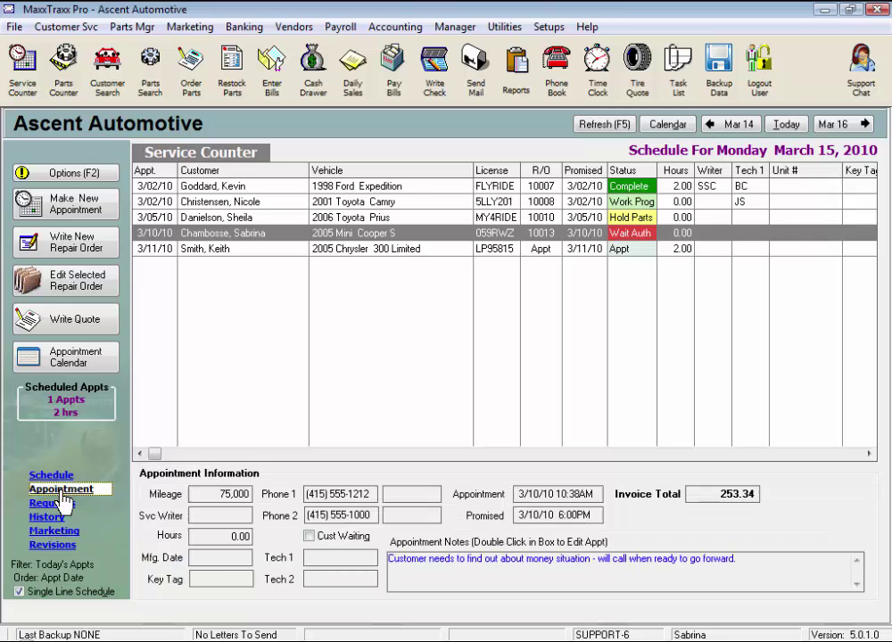
pyautogui.click(19, 592)
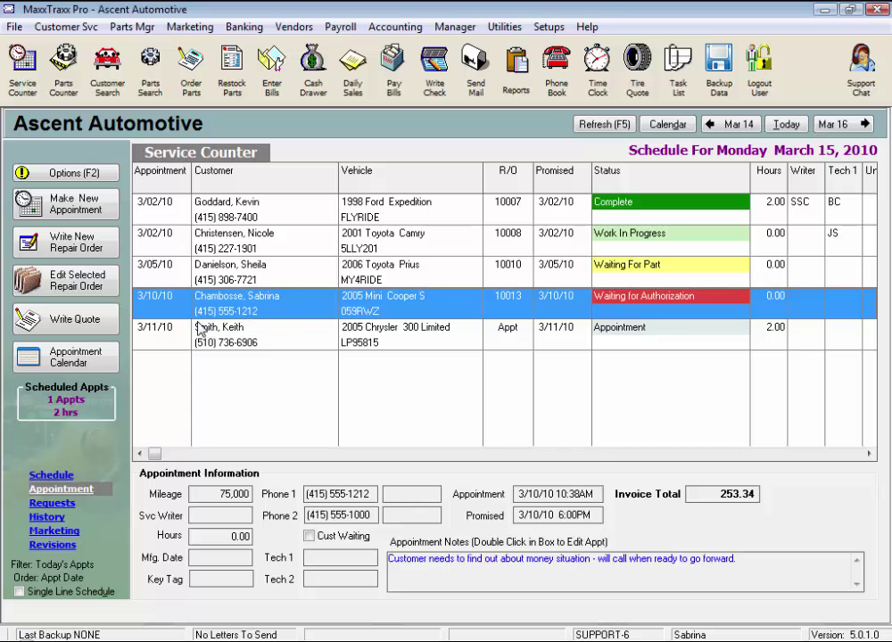
pyautogui.click(20, 592)
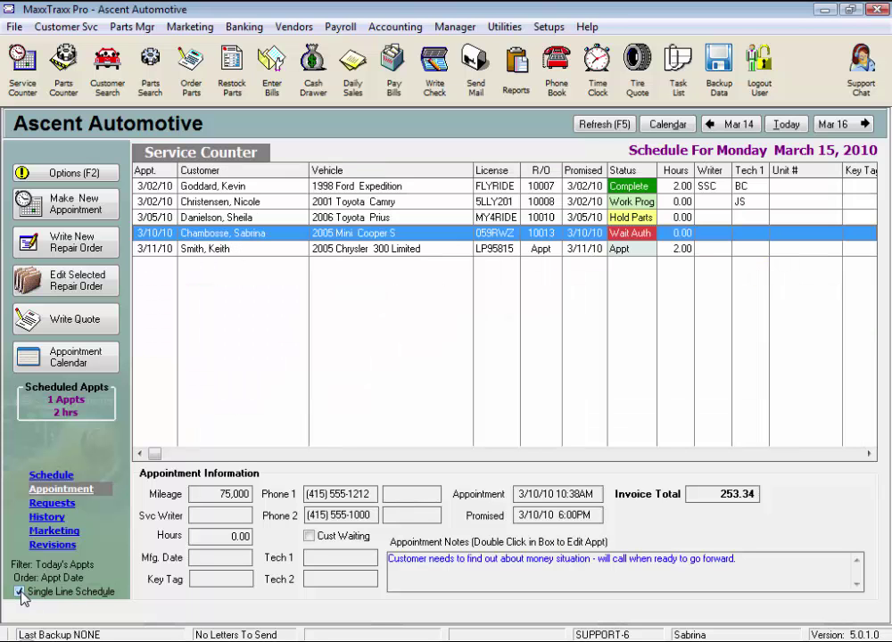